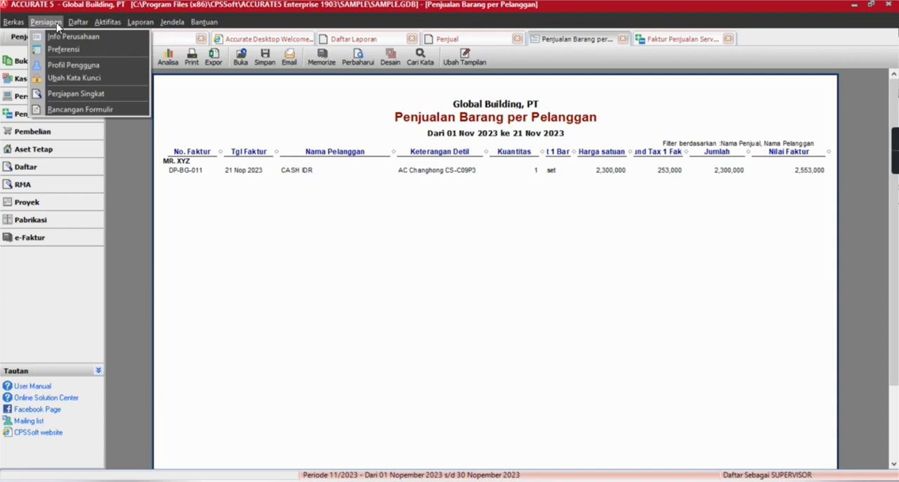
# Open the user profile settings and check the user list, keeping SALES1 as the selected user.
pyautogui.click(328, 236)
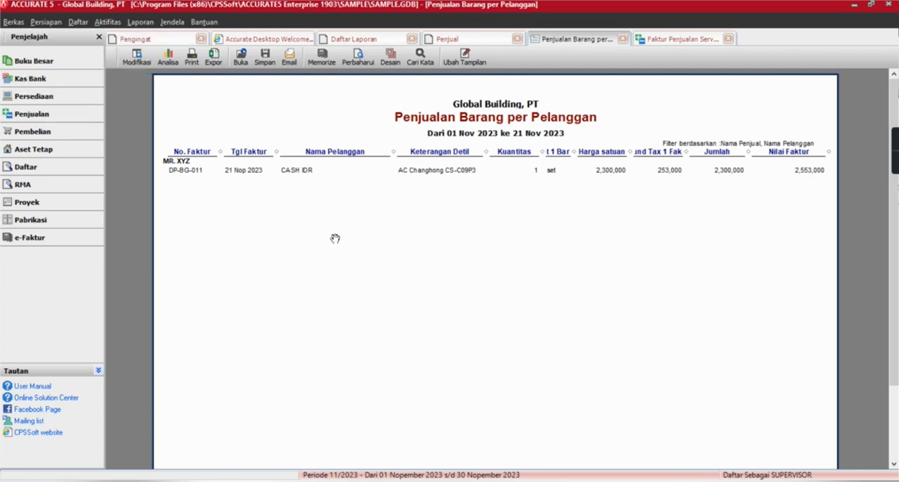
pyautogui.click(46, 22)
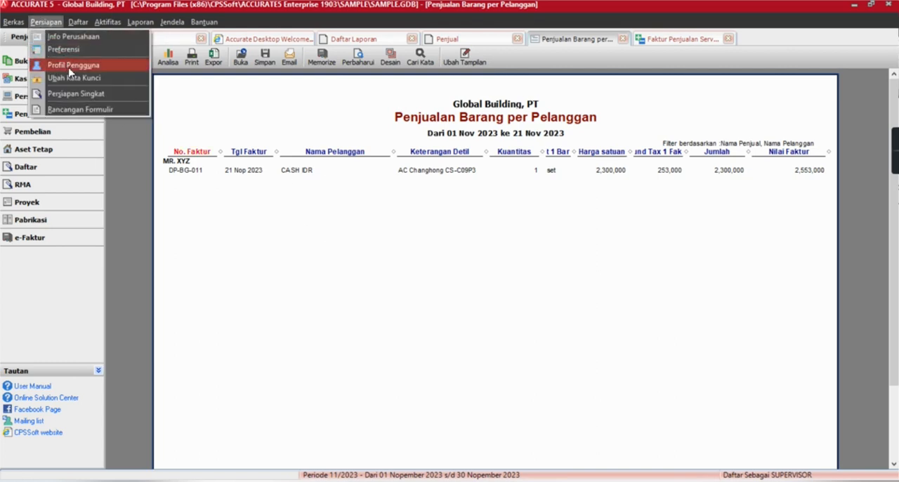
pyautogui.click(207, 153)
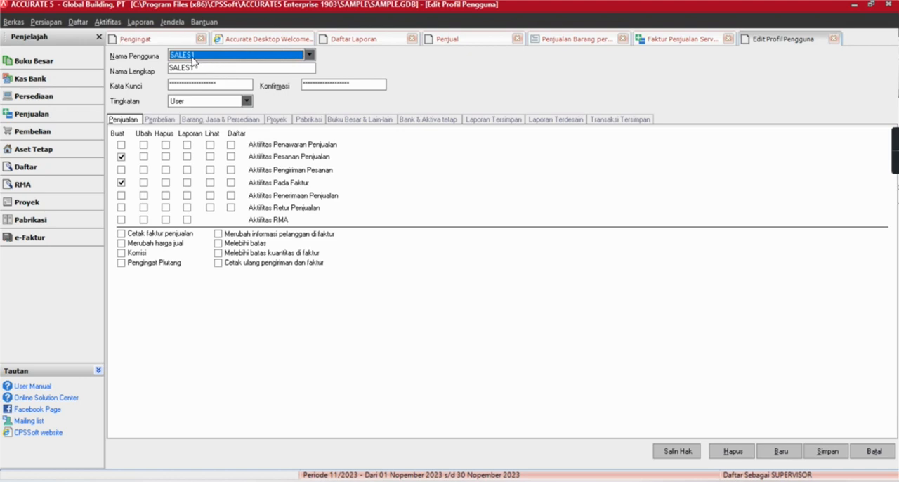
pyautogui.click(192, 60)
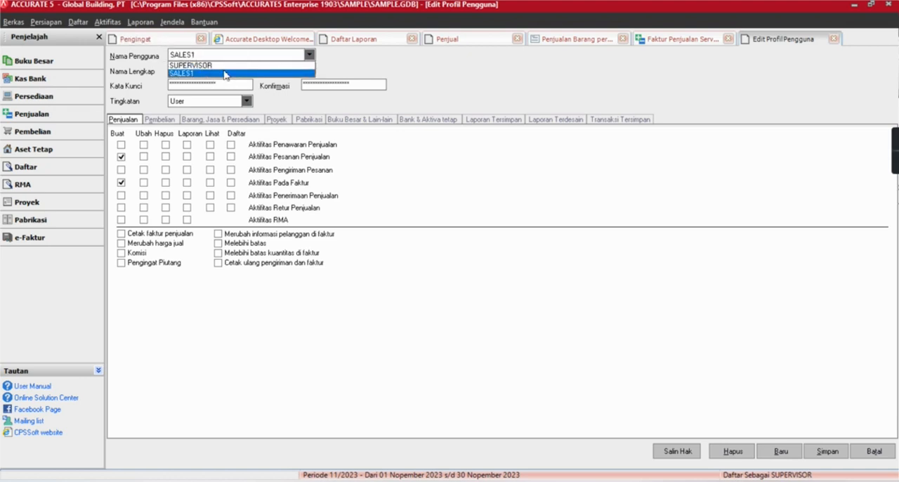
pyautogui.click(196, 338)
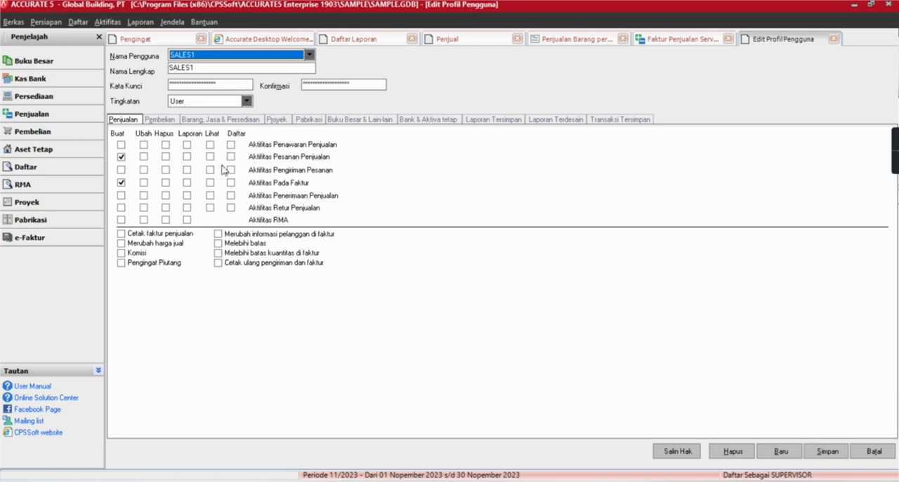
# Try the report right for Aktifitas Pada Faktur on SALES1, clear it again and save the profile.
pyautogui.click(121, 145)
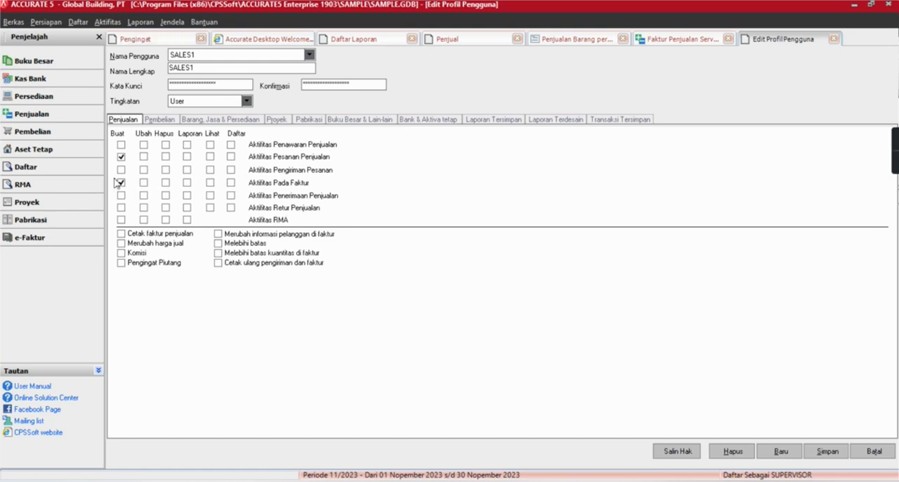
pyautogui.click(187, 182)
pyautogui.click(186, 183)
pyautogui.click(838, 456)
# List all sales invoices without the unpaid-only and date filters, and inspect invoice SI/09/00019.
pyautogui.click(78, 22)
pyautogui.moveTo(144, 147)
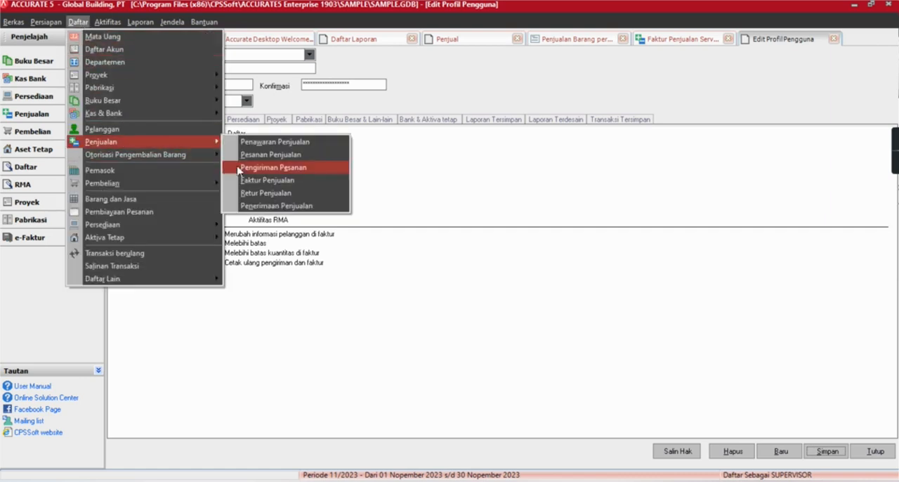
pyautogui.click(302, 180)
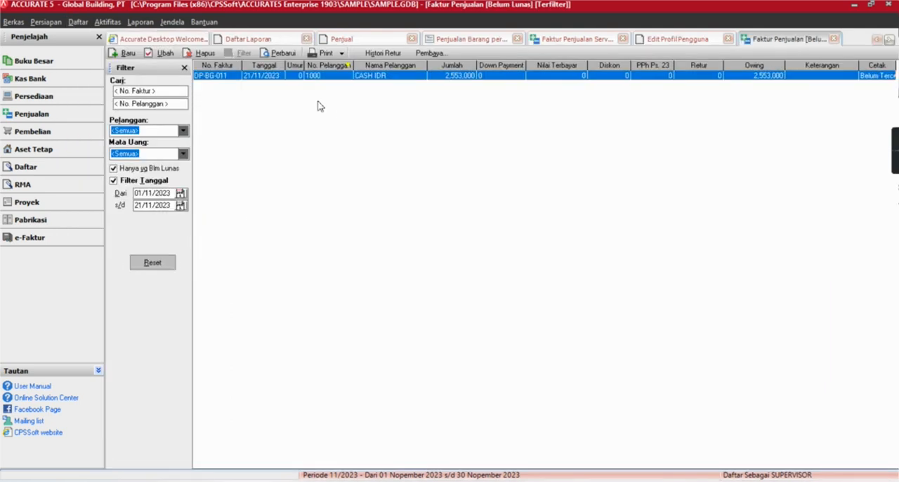
pyautogui.click(131, 169)
pyautogui.click(130, 181)
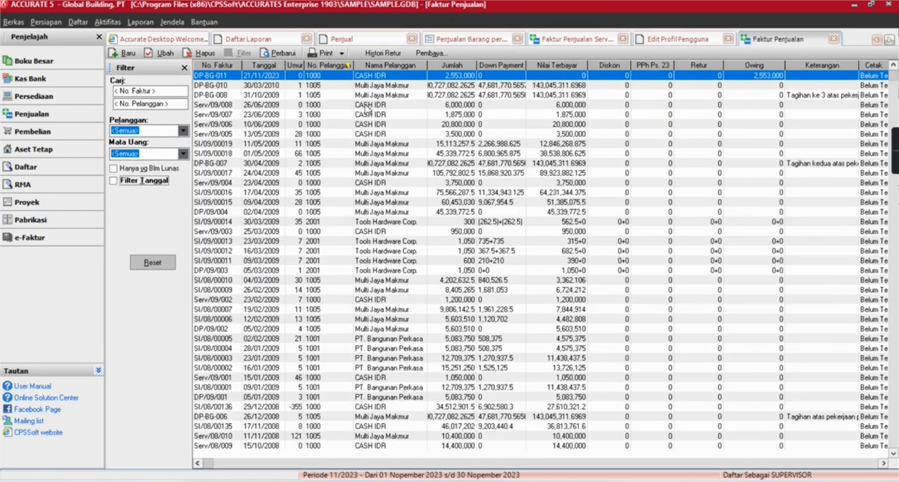
pyautogui.doubleClick(373, 144)
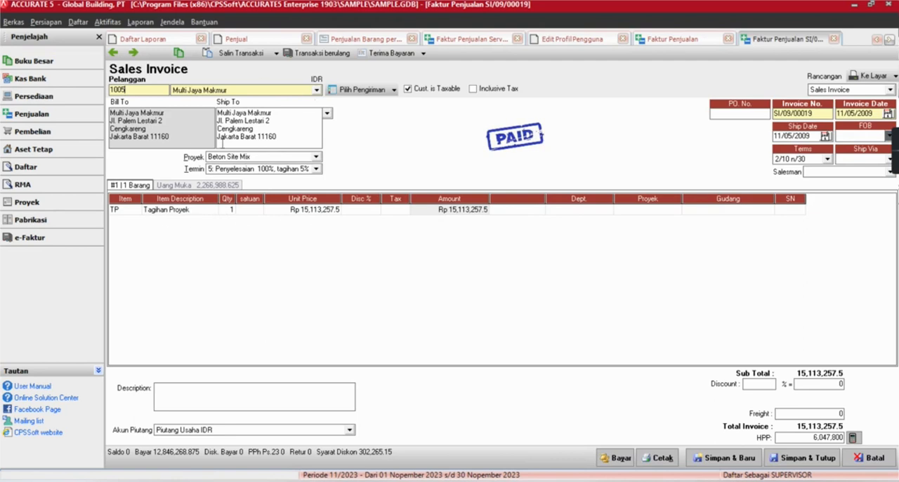
pyautogui.click(832, 38)
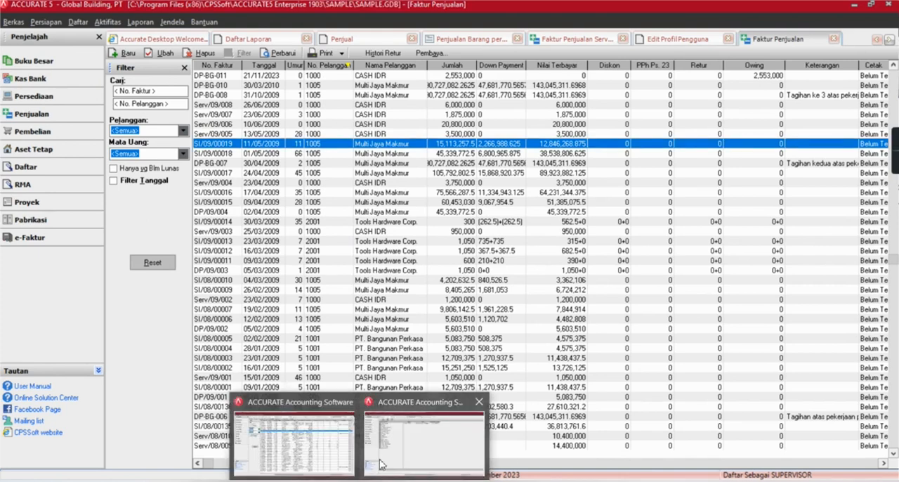
# Check which data lists are accessible in the SALES1 session, and return to the SUPERVISOR session.
pyautogui.click(381, 462)
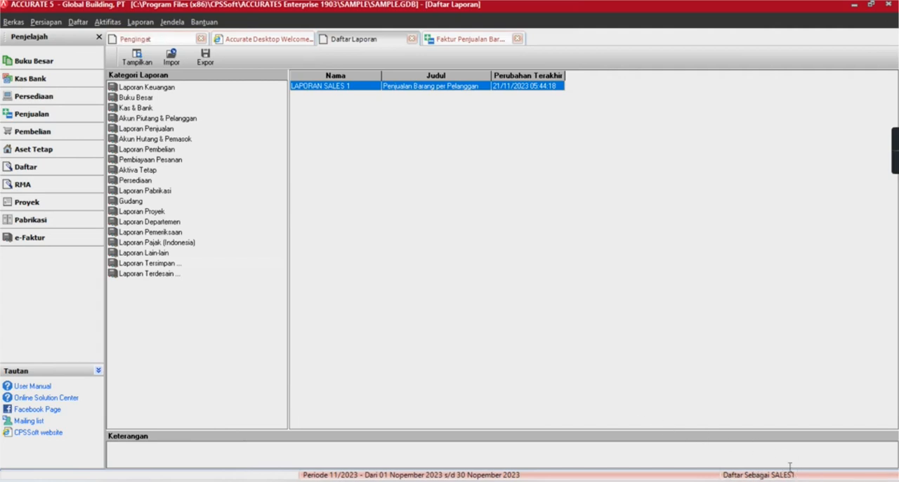
pyautogui.click(81, 22)
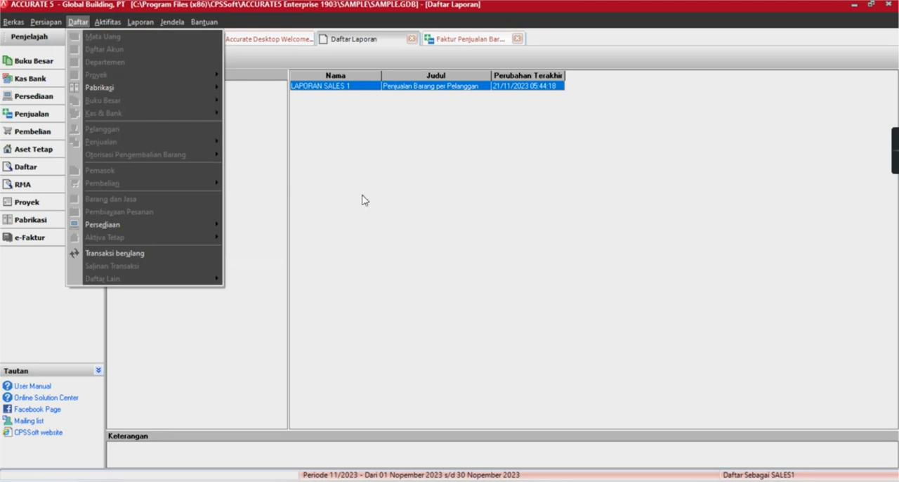
pyautogui.click(418, 207)
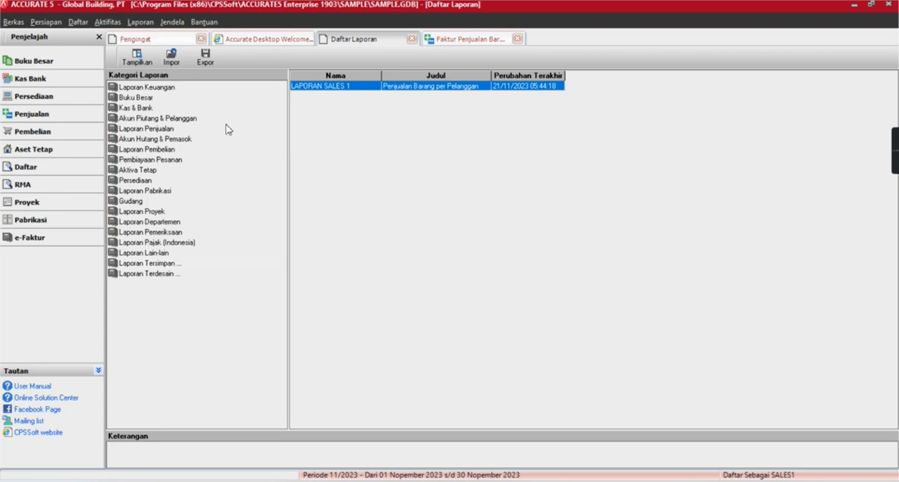
pyautogui.hotkey('alt', 'Tab')
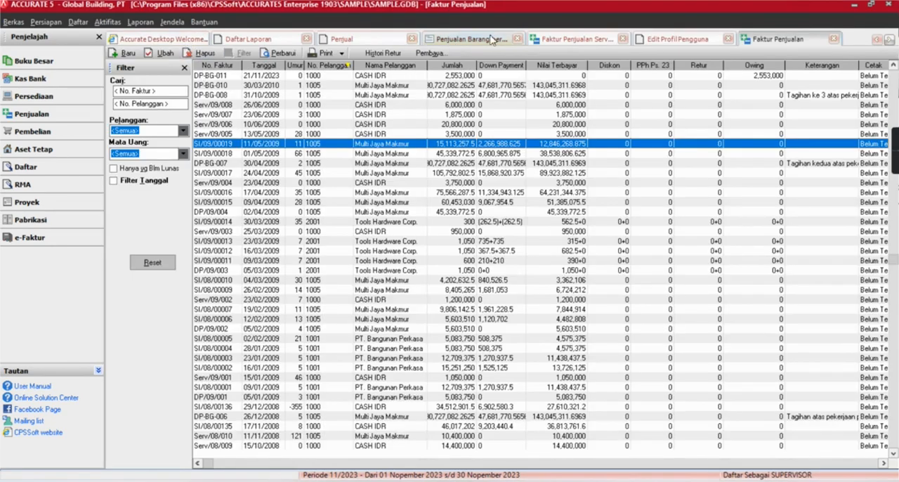
# Return to the already open user profile of SALES1.
pyautogui.click(45, 22)
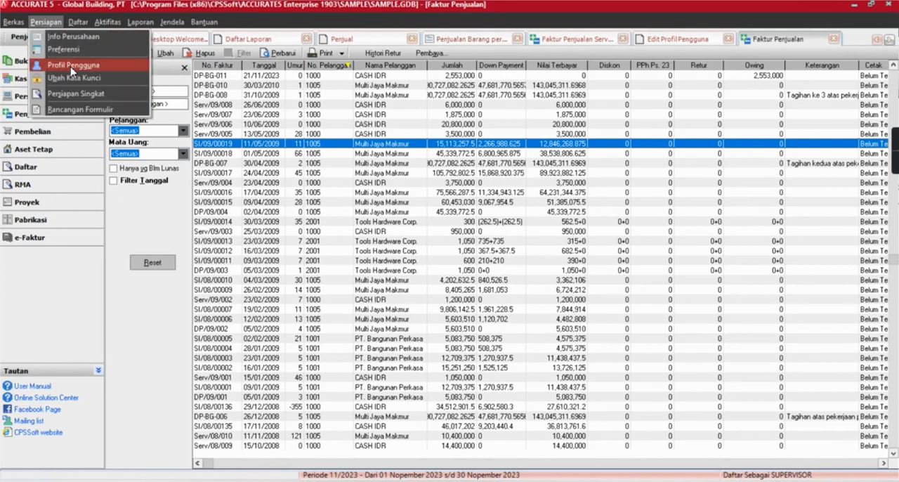
pyautogui.click(70, 66)
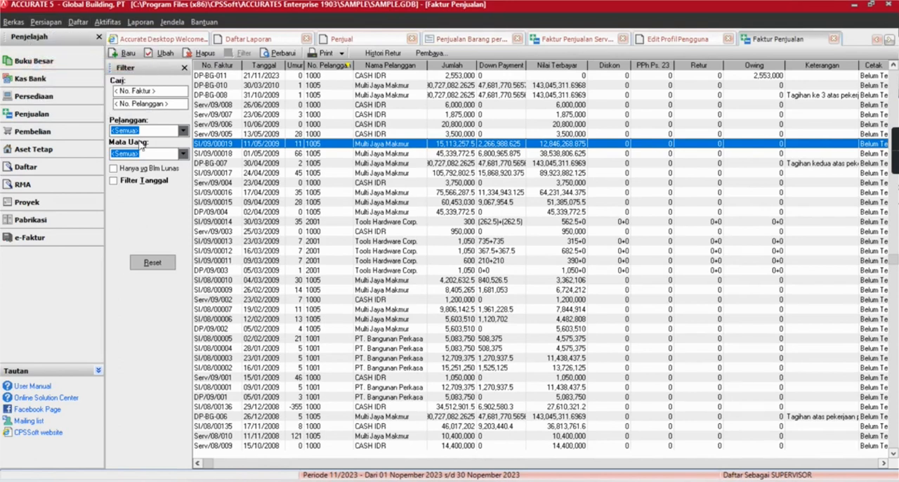
pyautogui.click(46, 22)
pyautogui.click(70, 63)
pyautogui.click(675, 39)
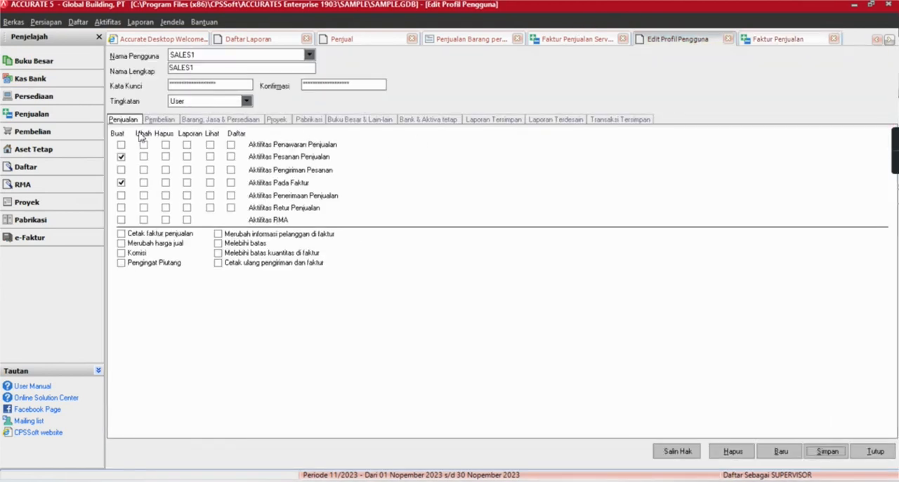
# Try the report rights of SALES1 for sales orders, order deliveries and invoices.
pyautogui.click(187, 181)
pyautogui.click(187, 156)
pyautogui.click(188, 168)
pyautogui.click(188, 169)
pyautogui.click(187, 182)
# Show the saved reports permitted for SALES1 and select LAPORAN SALES 1 among them.
pyautogui.click(492, 119)
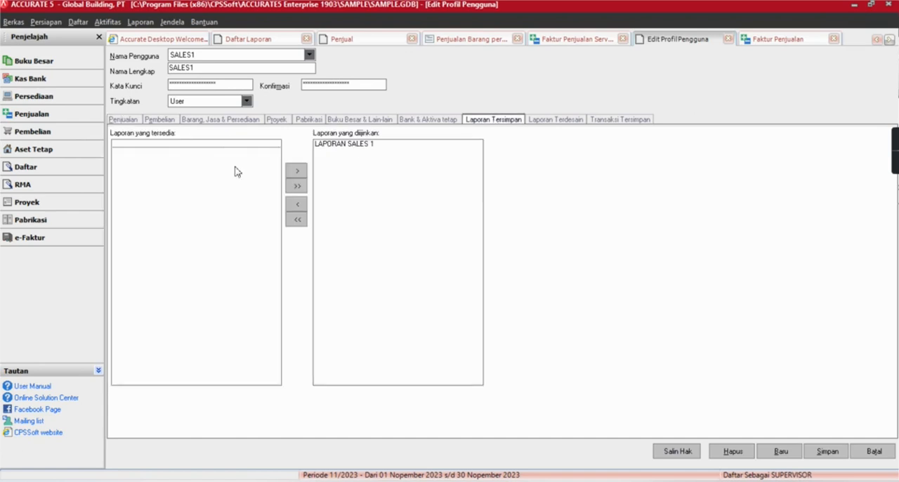
pyautogui.click(330, 161)
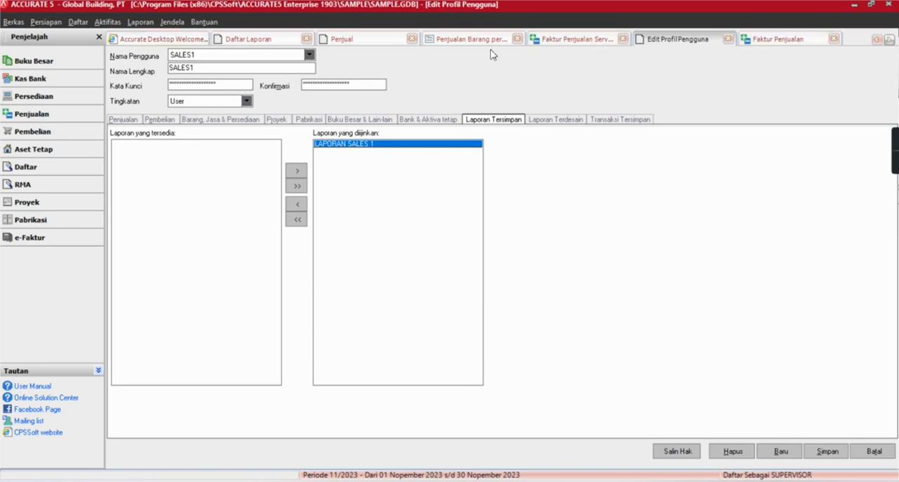
# Close the open Penjualan Barang per Pelanggan report and the report list.
pyautogui.click(266, 40)
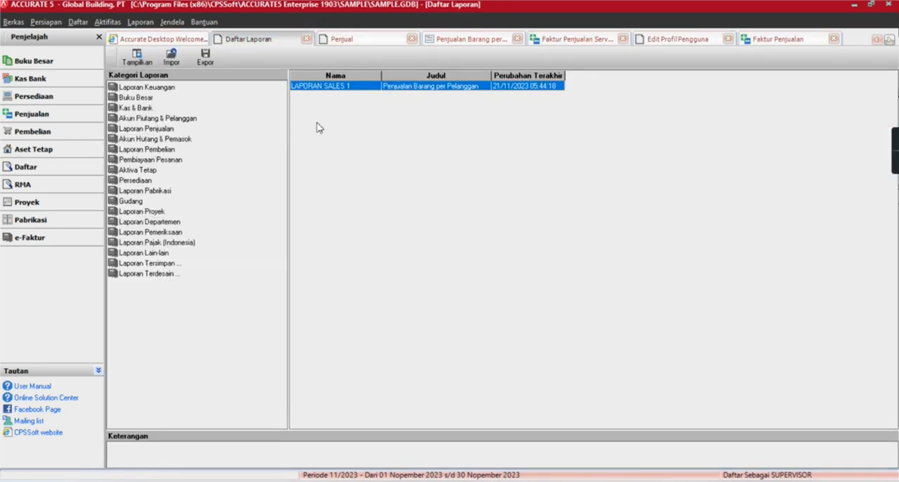
pyautogui.click(491, 44)
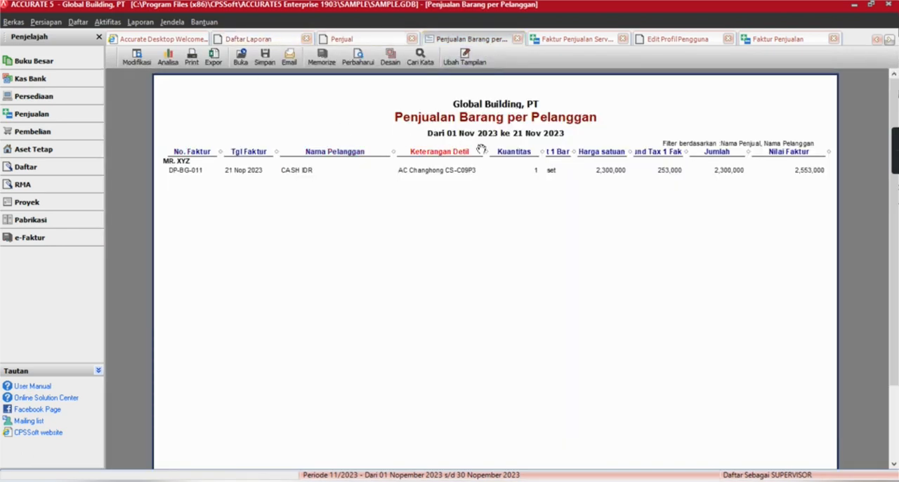
pyautogui.click(517, 39)
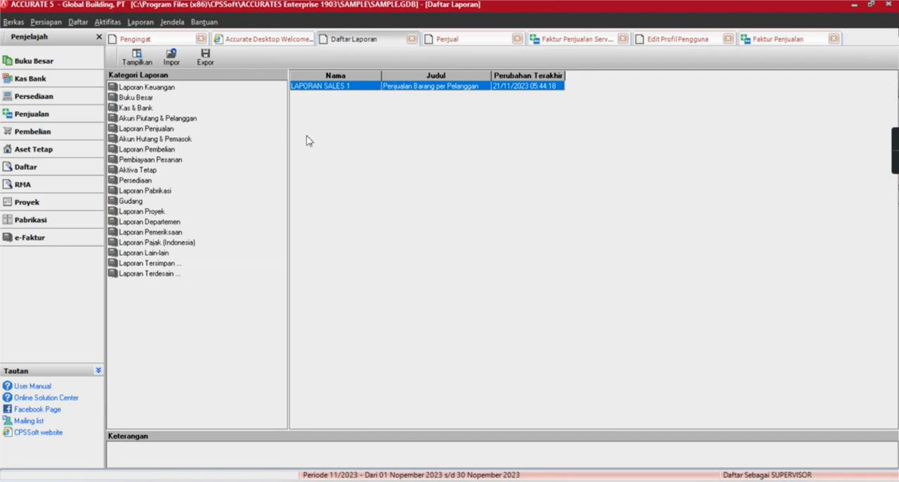
pyautogui.click(412, 38)
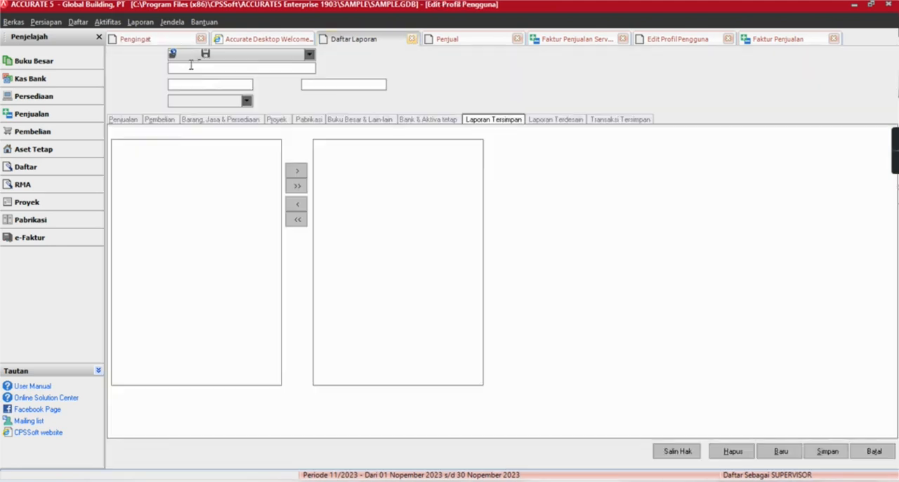
# Run the saved report LAPORAN SALES 1 for the period 01/11/2023 to 21/11/2023.
pyautogui.click(150, 25)
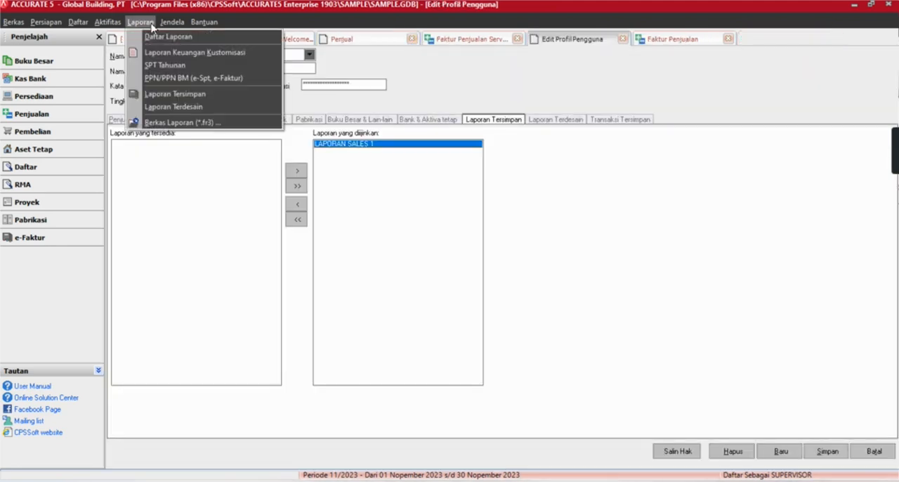
pyautogui.click(161, 92)
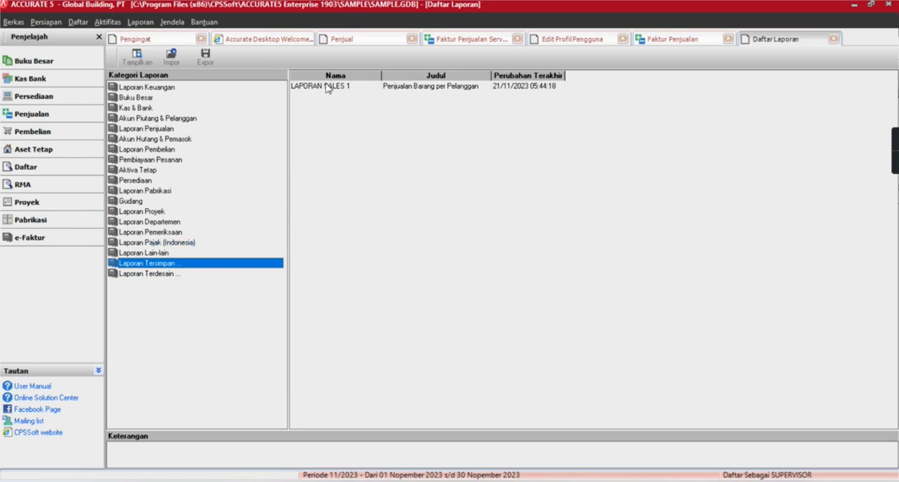
pyautogui.click(326, 85)
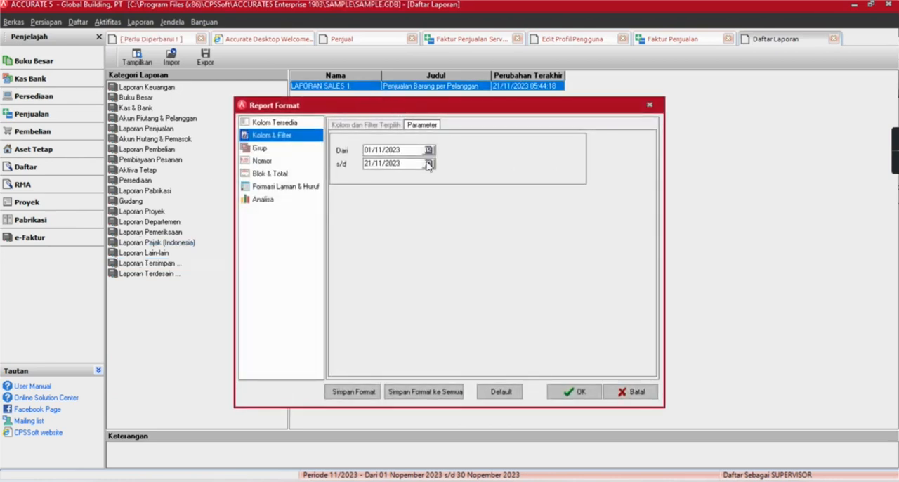
pyautogui.click(572, 388)
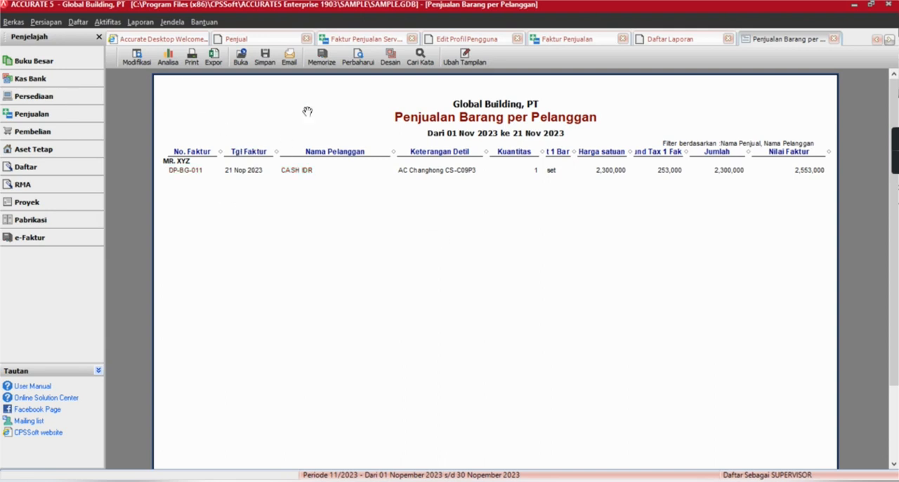
# Close the service invoice dated 13/05/2009 and open the CASH IDR sales invoice dated 21/11/2023.
pyautogui.click(359, 38)
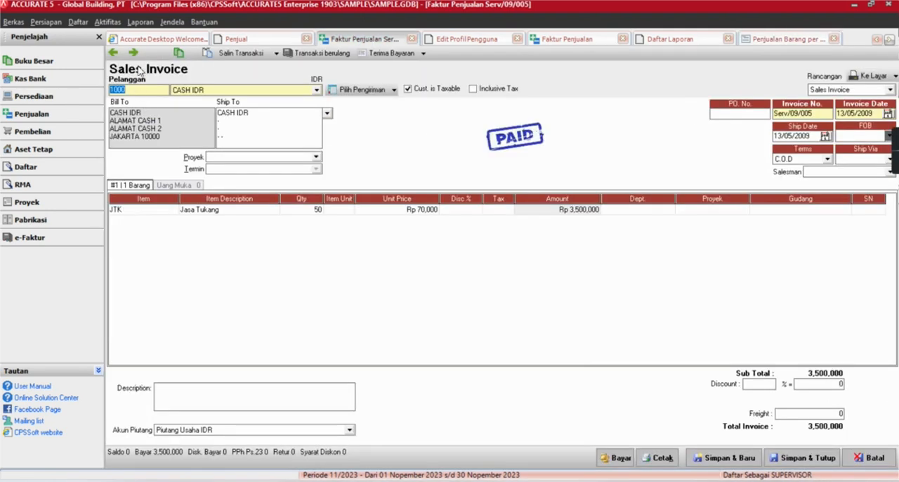
pyautogui.click(411, 38)
pyautogui.click(106, 22)
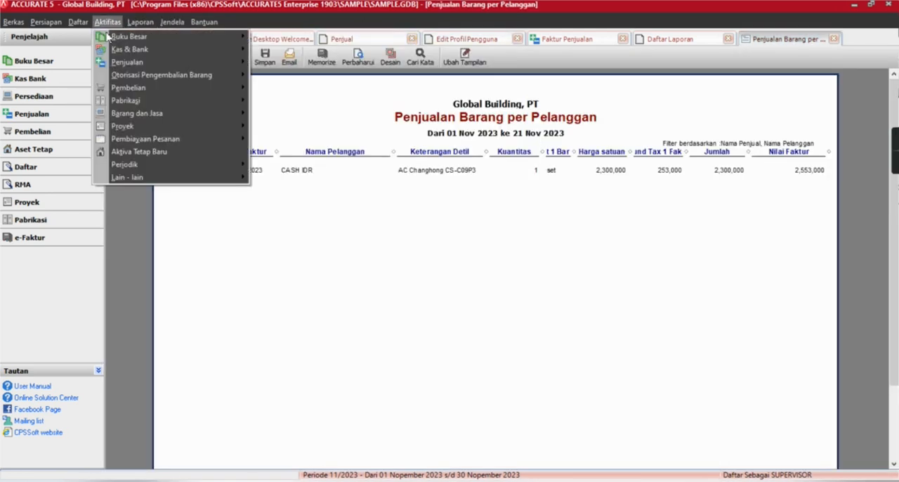
pyautogui.moveTo(195, 62)
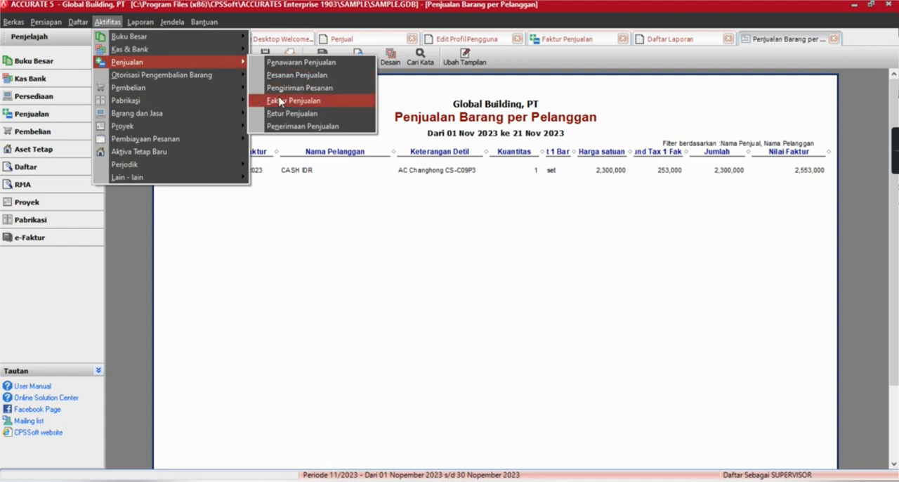
pyautogui.click(279, 100)
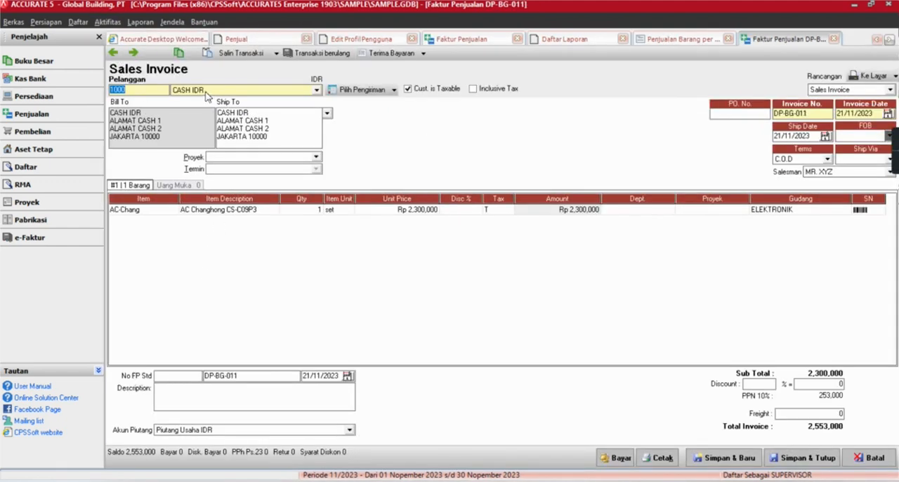
# Examine the item line and the available salesman choices on the CASH IDR sales invoice.
pyautogui.click(199, 214)
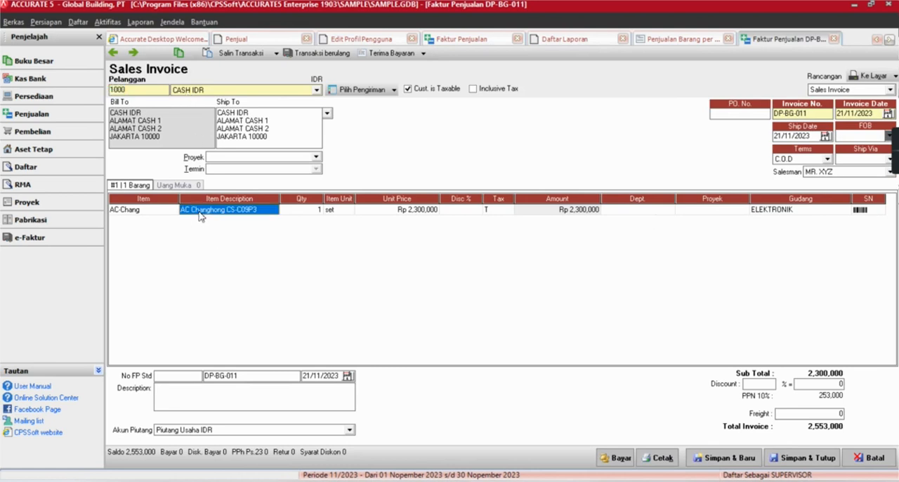
pyautogui.click(832, 177)
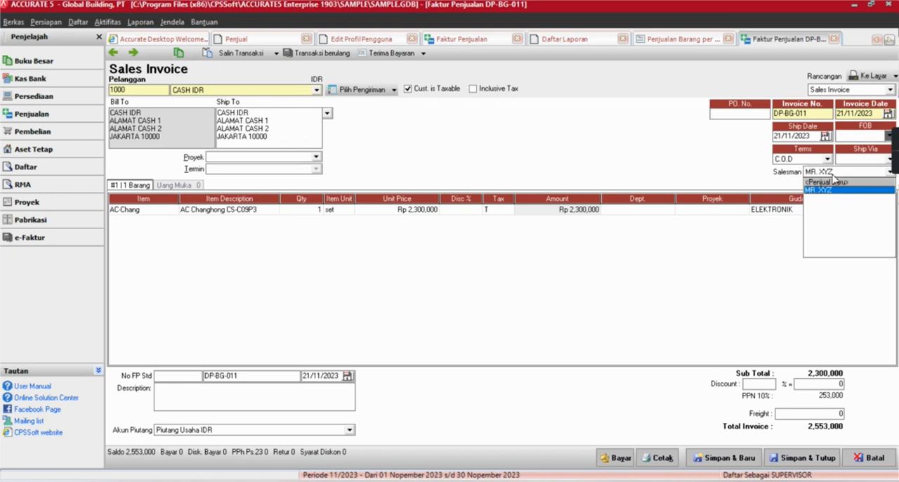
pyautogui.click(737, 268)
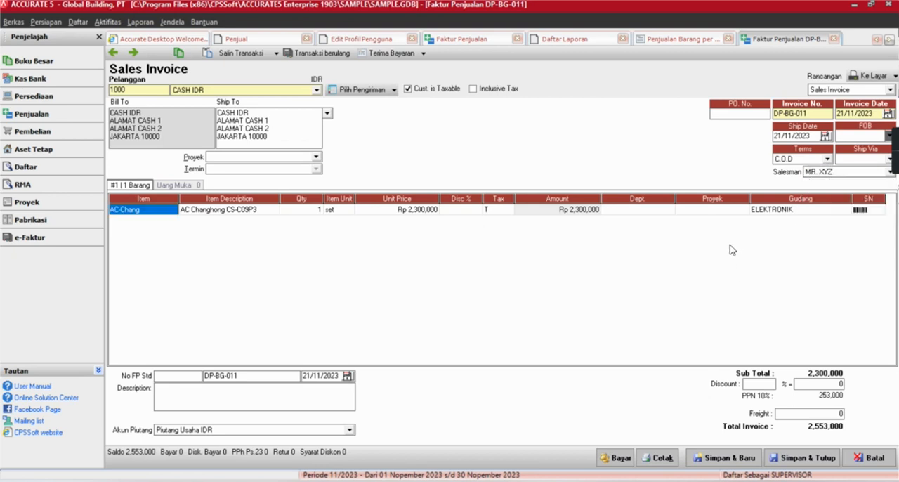
pyautogui.click(807, 173)
pyautogui.click(776, 248)
# Return to the Penjualan Barang per Pelanggan report and view the Nama Pelanggan and Keterangan Detil filters in its report format.
pyautogui.click(653, 40)
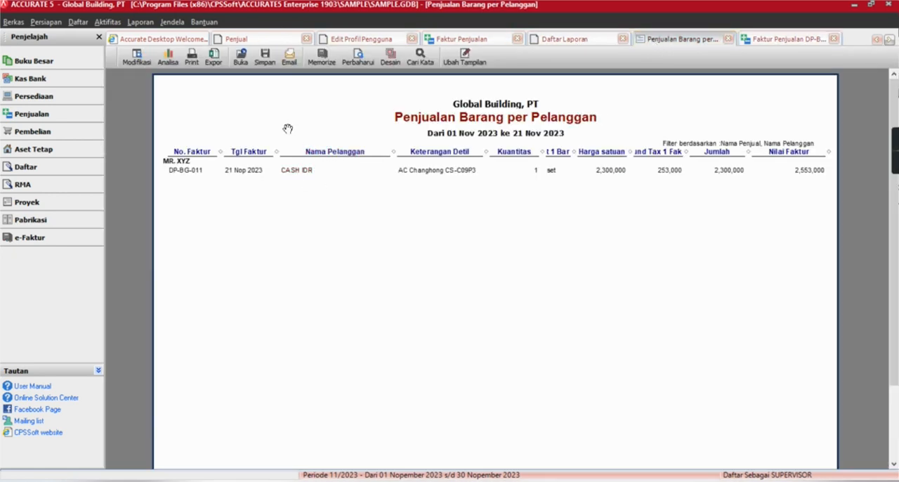
pyautogui.click(129, 61)
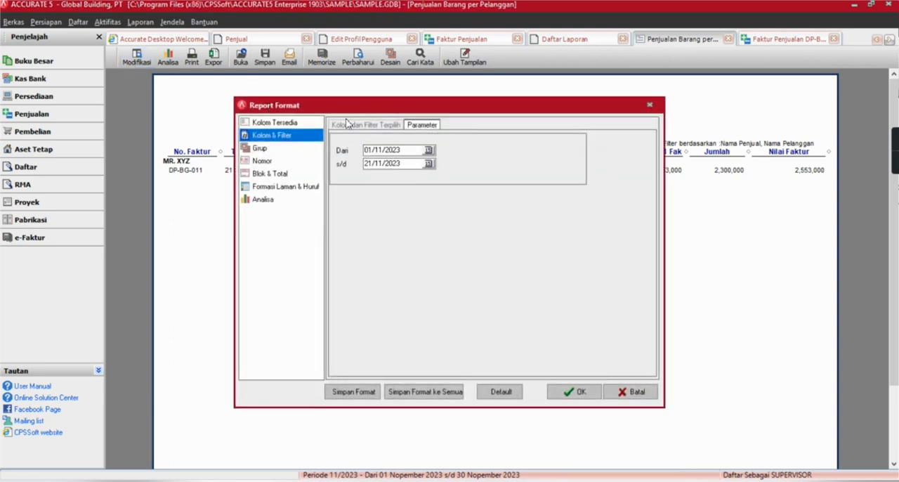
pyautogui.click(346, 125)
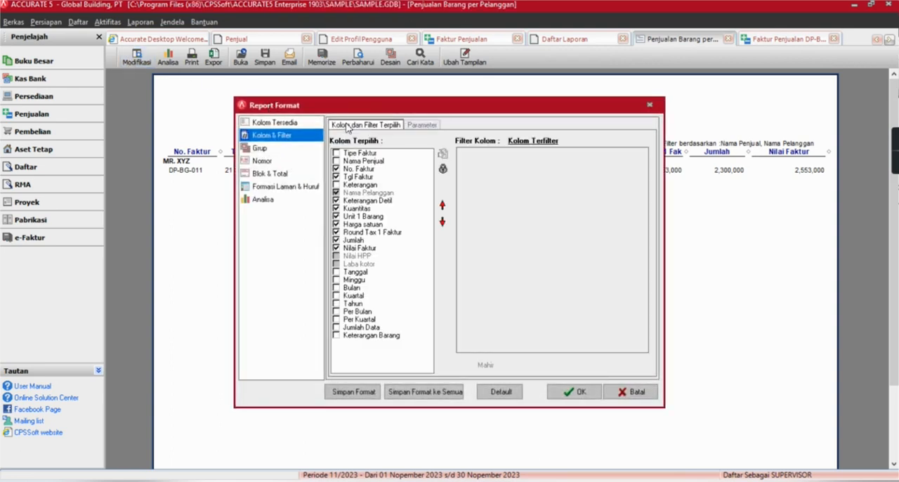
pyautogui.click(366, 193)
pyautogui.click(367, 201)
pyautogui.click(377, 193)
pyautogui.click(383, 201)
pyautogui.click(391, 194)
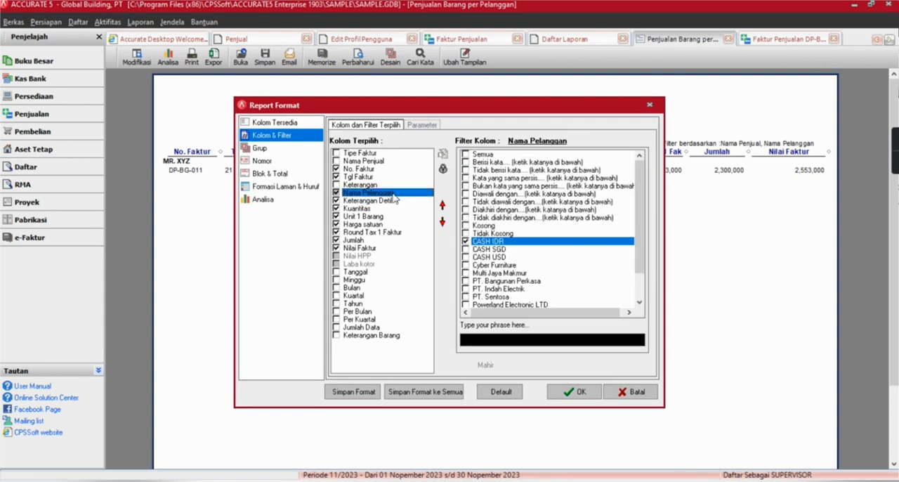
pyautogui.click(398, 202)
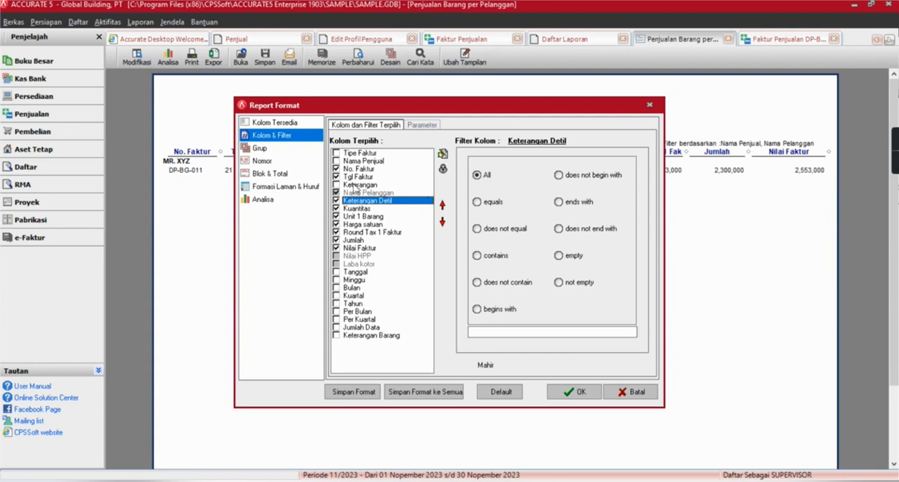
# Unlock the Nama Pelanggan column, try ticking and clearing the customers CASH SGD to PT. Bangunan Perkasa, and lock it again.
pyautogui.click(362, 192)
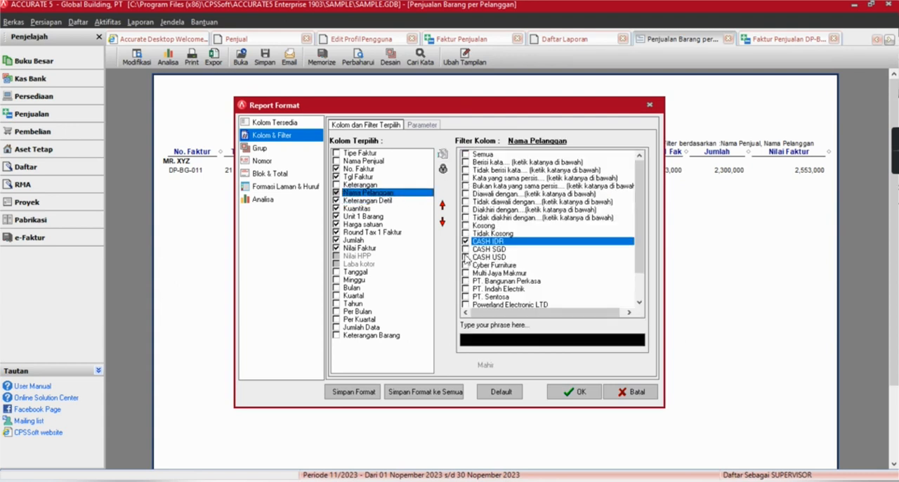
pyautogui.click(447, 169)
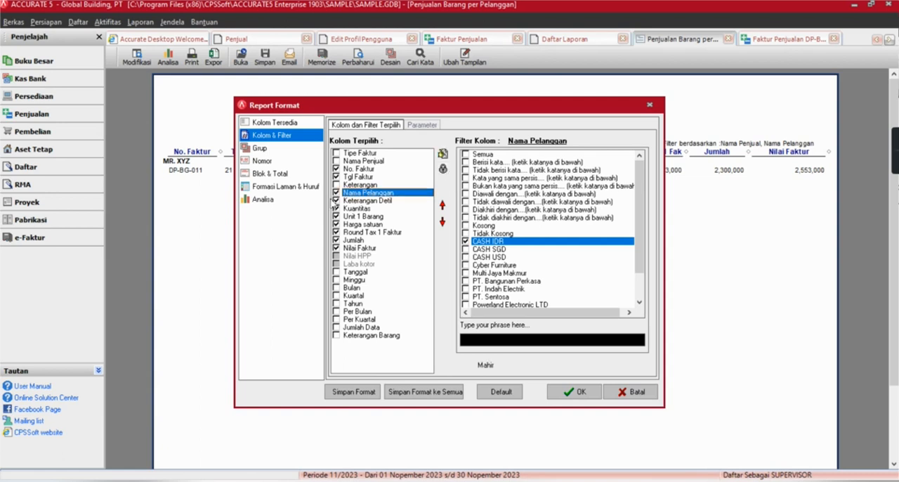
pyautogui.click(465, 249)
pyautogui.click(464, 257)
pyautogui.click(465, 264)
pyautogui.click(464, 273)
pyautogui.click(464, 281)
pyautogui.click(465, 281)
pyautogui.click(465, 273)
pyautogui.click(465, 265)
pyautogui.click(465, 257)
pyautogui.click(465, 250)
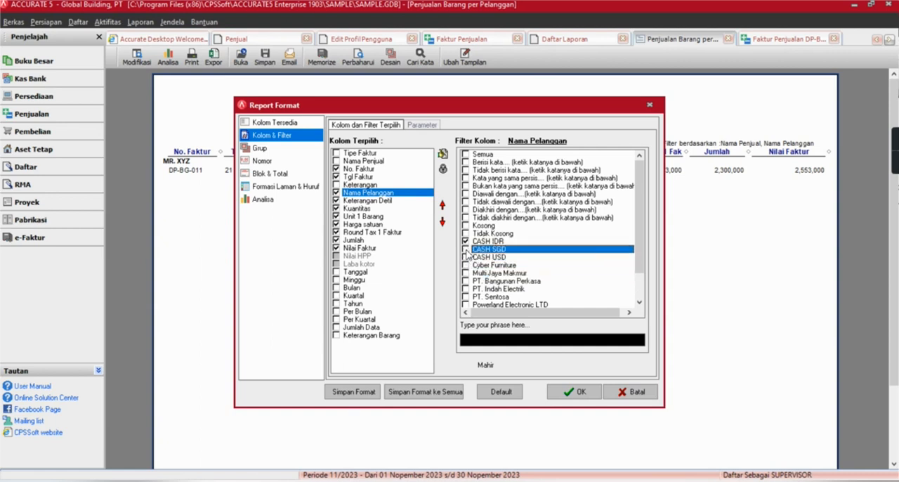
pyautogui.click(444, 169)
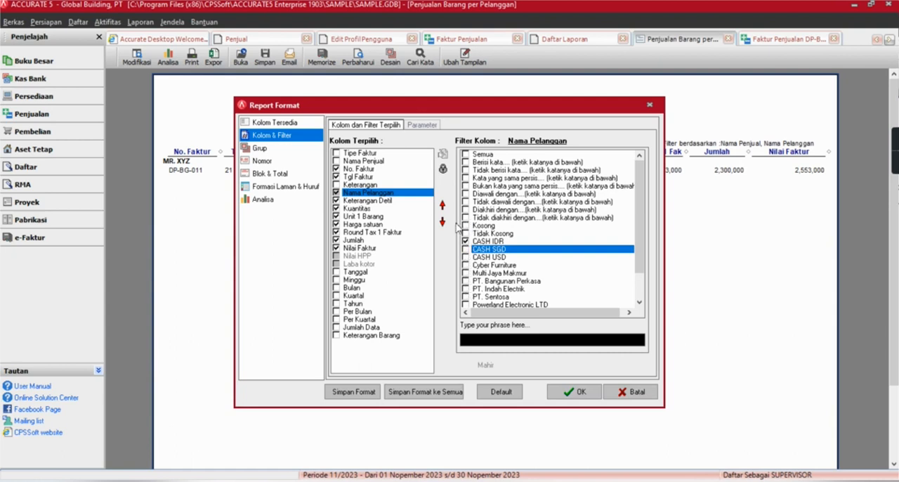
# View the filters of the locked columns Nilai HPP, Laba kotor and Nama Pelanggan.
pyautogui.click(355, 257)
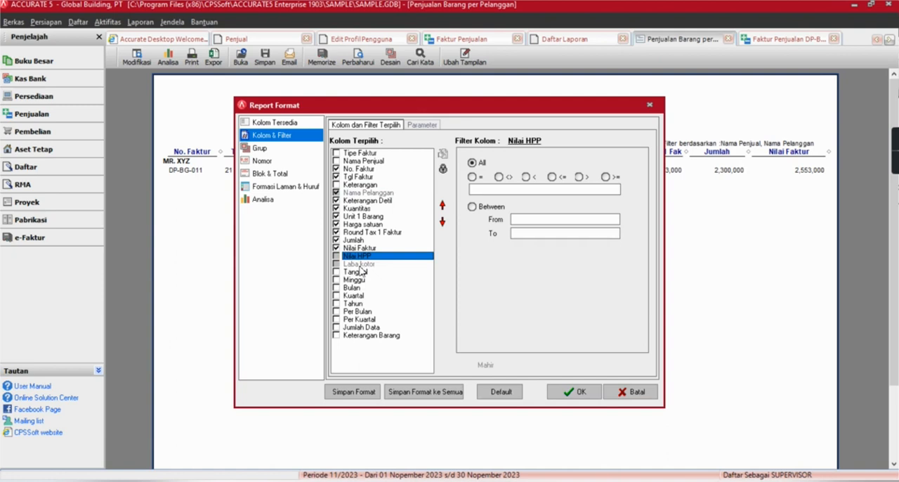
pyautogui.click(360, 264)
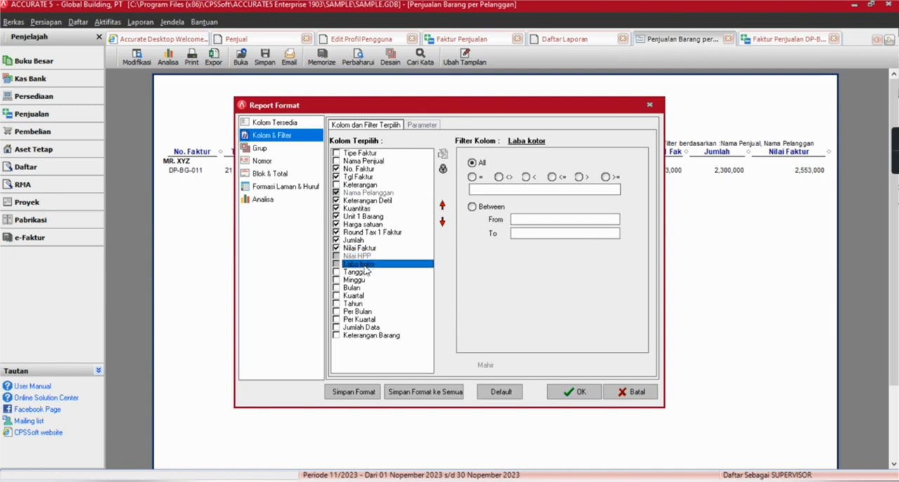
pyautogui.click(391, 193)
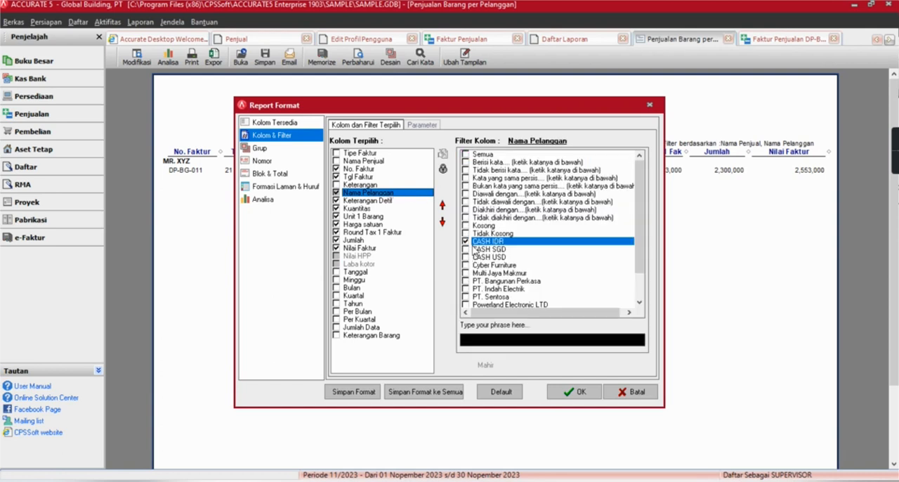
# Unlock the Nama Pelanggan column, look through its customer filter list, and leave the report format.
pyautogui.click(445, 173)
pyautogui.scroll(-1, 498, 265)
pyautogui.scroll(-2, 496, 265)
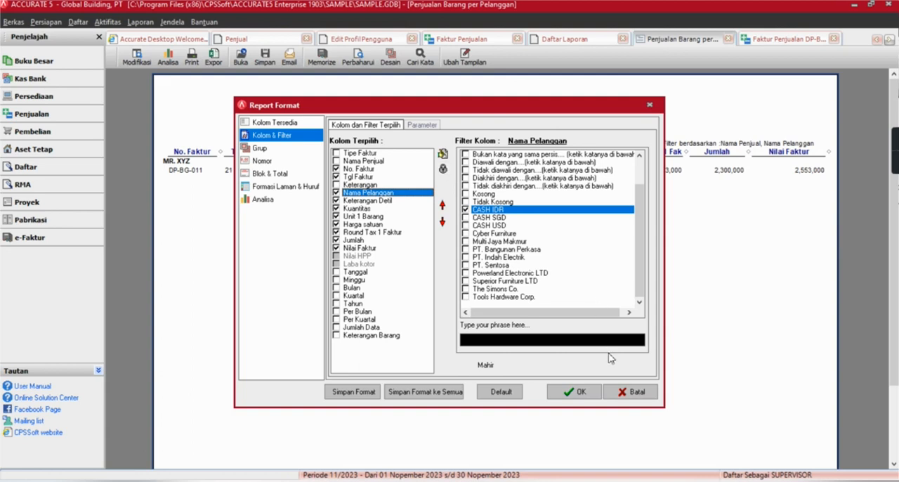
pyautogui.press('Return')
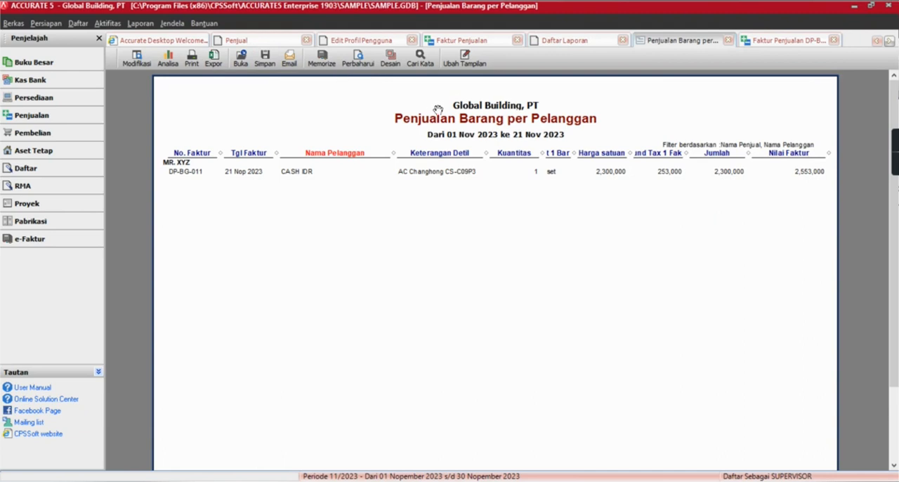
# Reopen the report format to view the Nama Pelanggan filter and cancel it without changes.
pyautogui.click(138, 62)
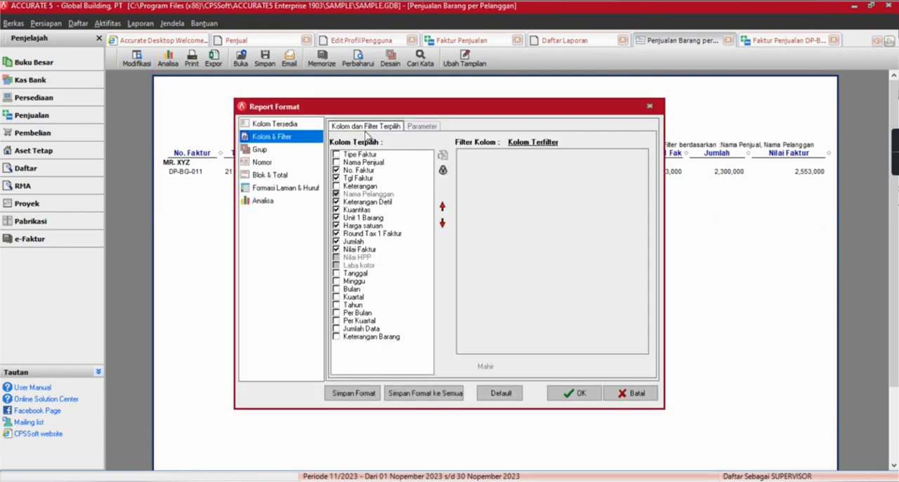
pyautogui.click(356, 194)
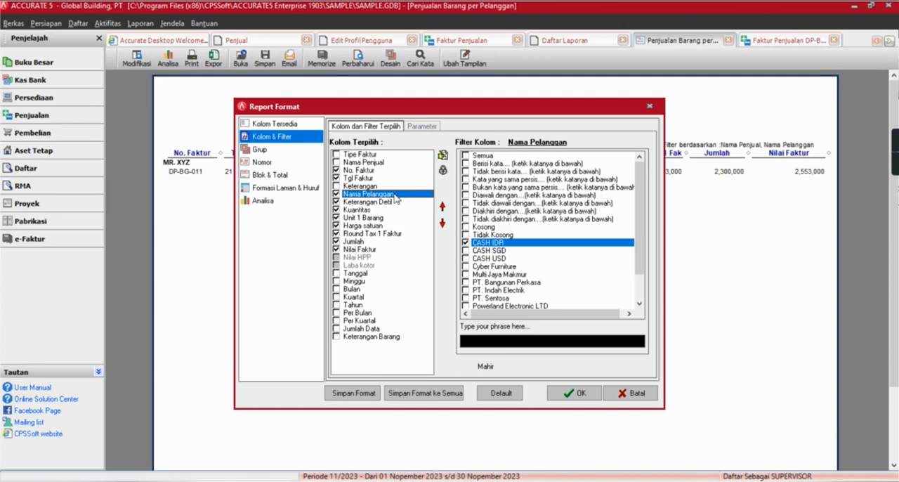
pyautogui.click(628, 393)
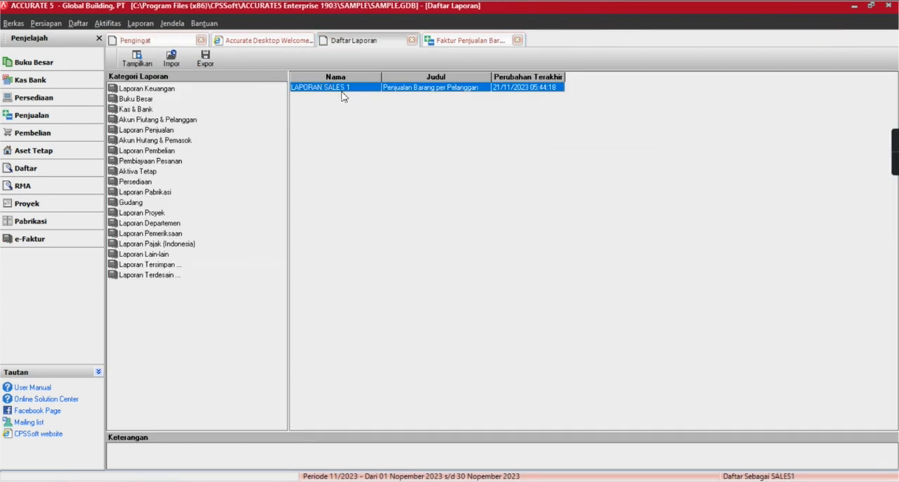
# Switch to the SALES1 session, open LAPORAN SALES 1, and examine its Nama Pelanggan, Nilai HPP and Laba kotor filters.
pyautogui.doubleClick(345, 88)
pyautogui.click(349, 126)
pyautogui.click(351, 194)
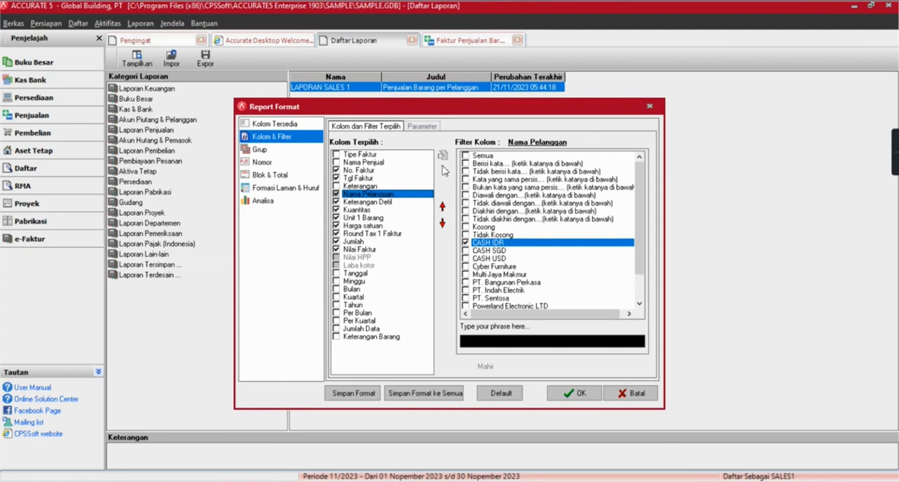
pyautogui.click(372, 258)
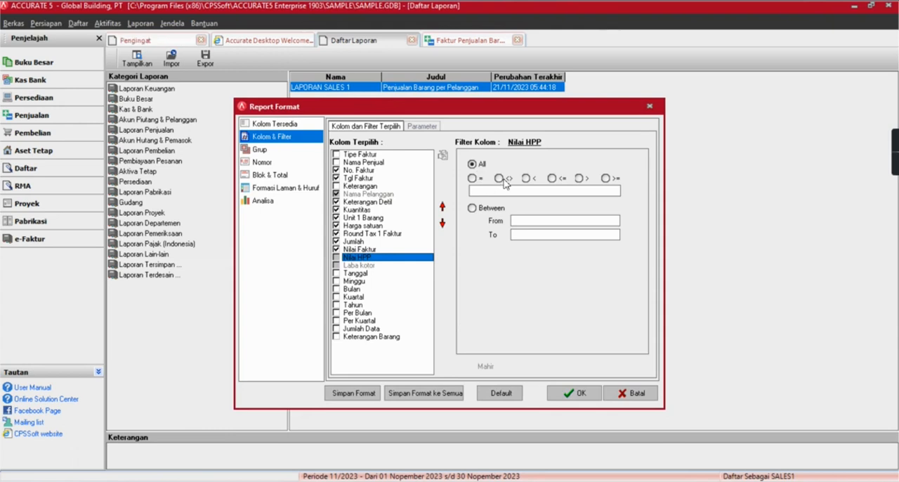
pyautogui.click(359, 266)
pyautogui.click(358, 257)
pyautogui.click(359, 266)
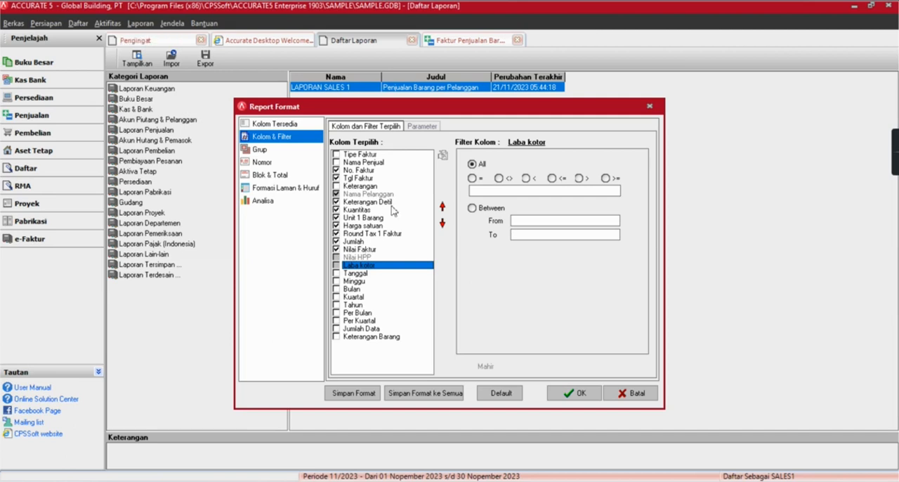
# Examine the available columns and the Nama Pelanggan and Nama Penjual filters as SALES1, and return to the SUPERVISOR session.
pyautogui.click(296, 126)
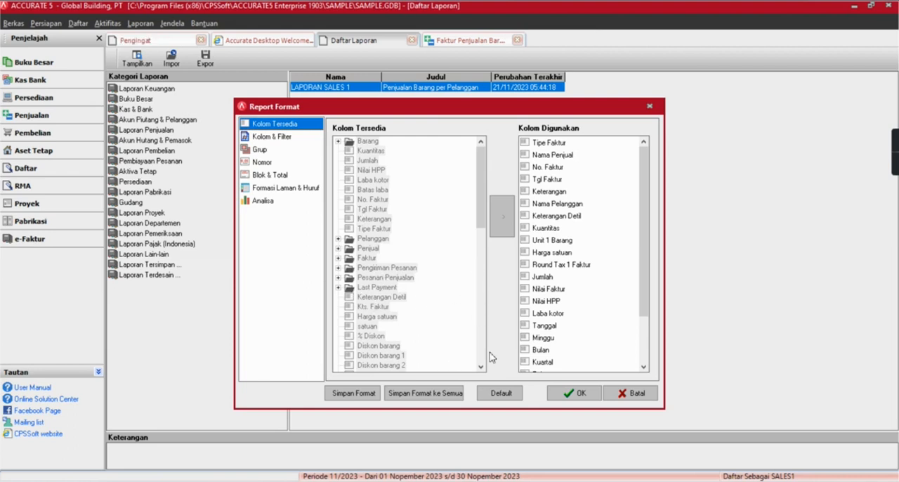
pyautogui.click(280, 137)
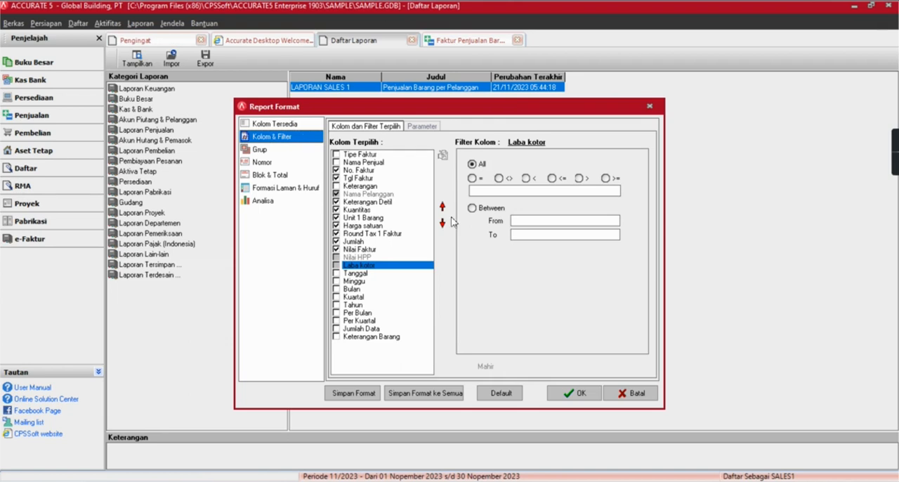
pyautogui.click(394, 194)
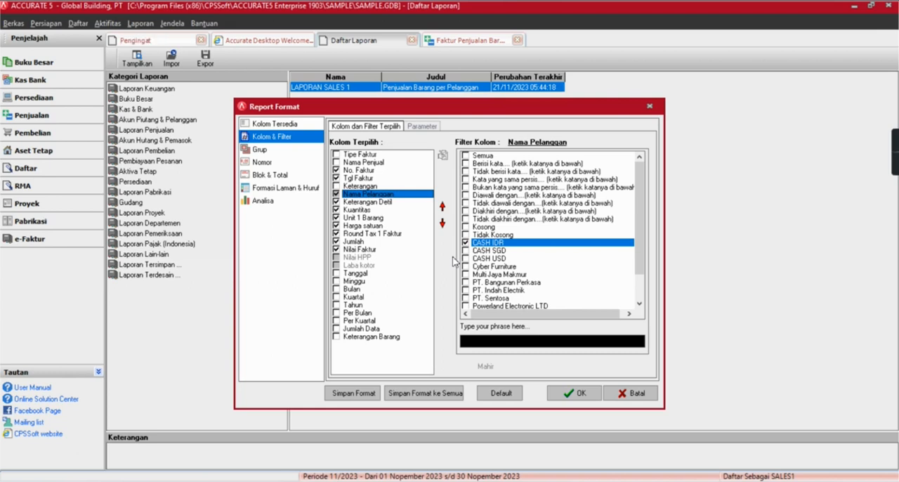
pyautogui.click(364, 162)
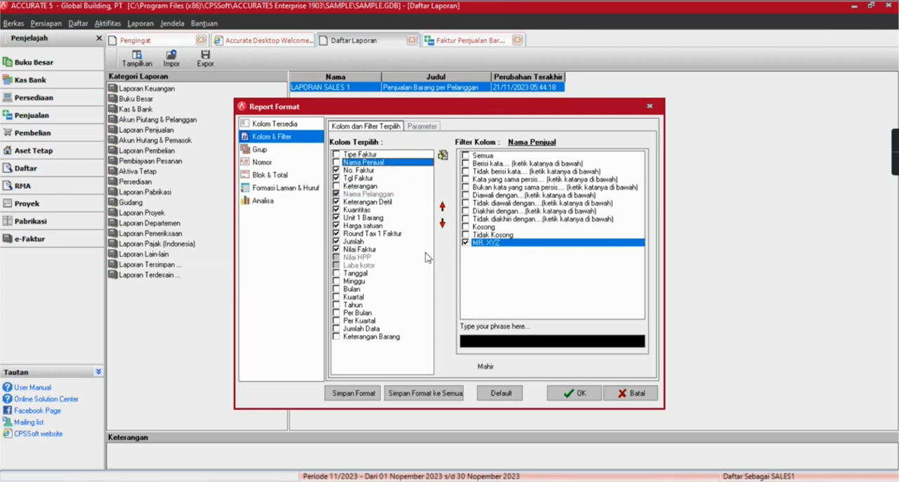
pyautogui.click(573, 392)
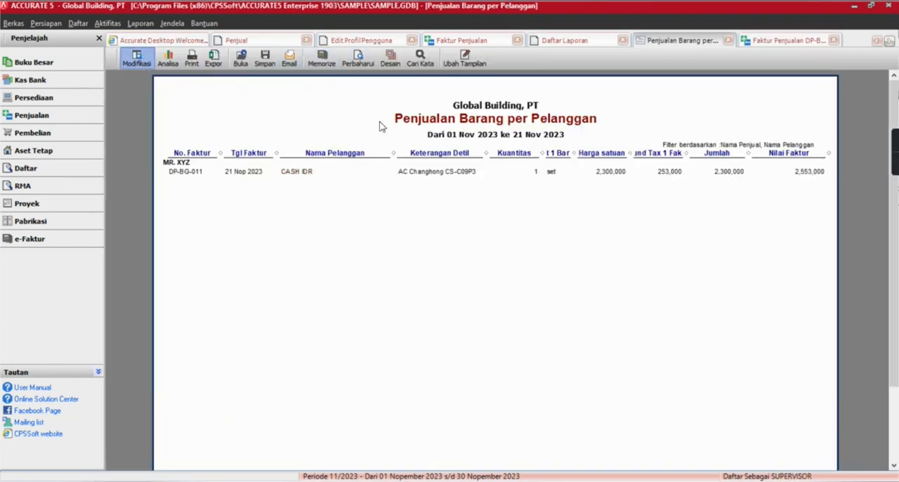
# Leave the report format and add a new salesperson to the Penjual list, filling in the salesperson's name as Nama Depan.
pyautogui.click(138, 59)
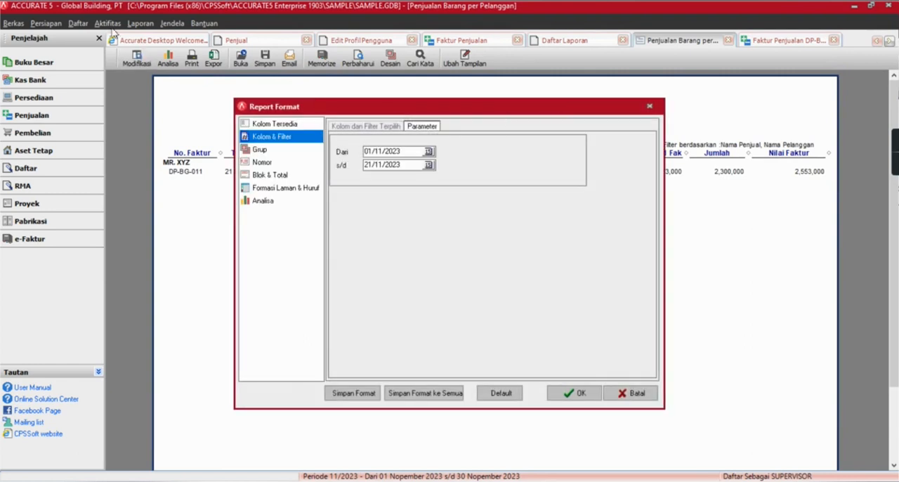
pyautogui.press('Return')
pyautogui.click(78, 23)
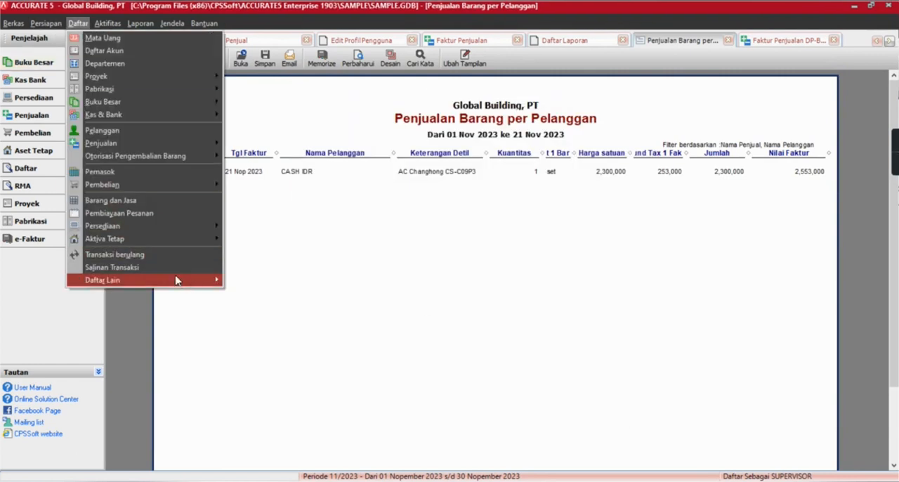
pyautogui.moveTo(191, 279)
pyautogui.click(280, 356)
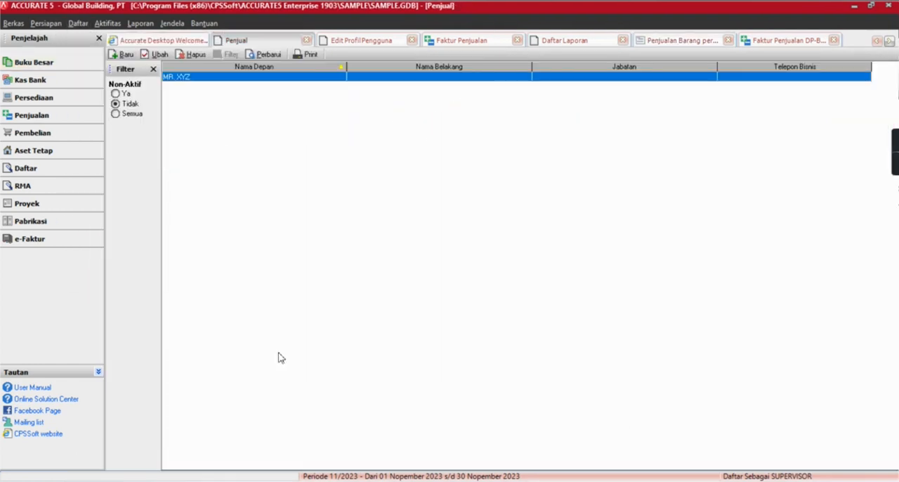
pyautogui.click(126, 56)
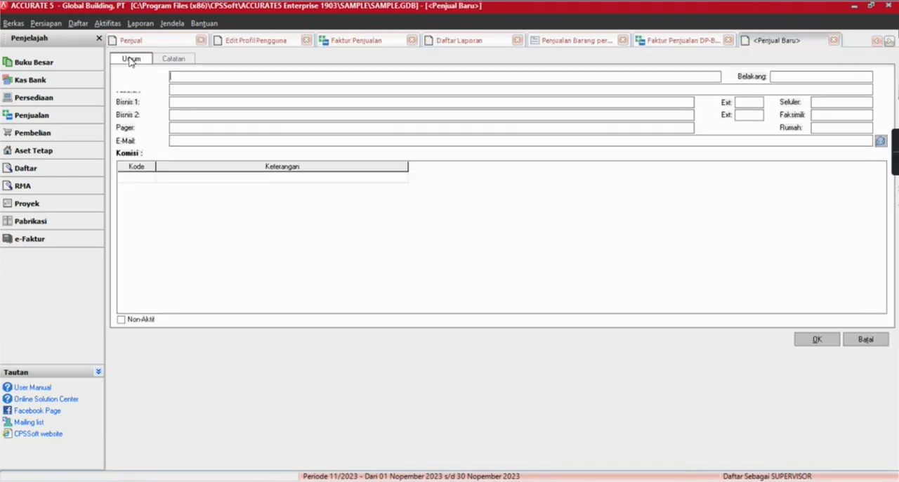
pyautogui.write('Mi')
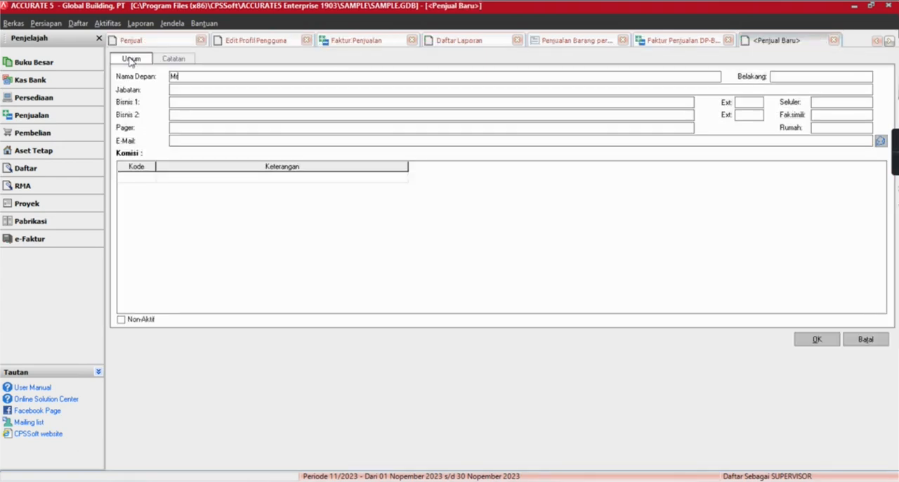
pyautogui.write('. ABC')
pyautogui.press('Return')
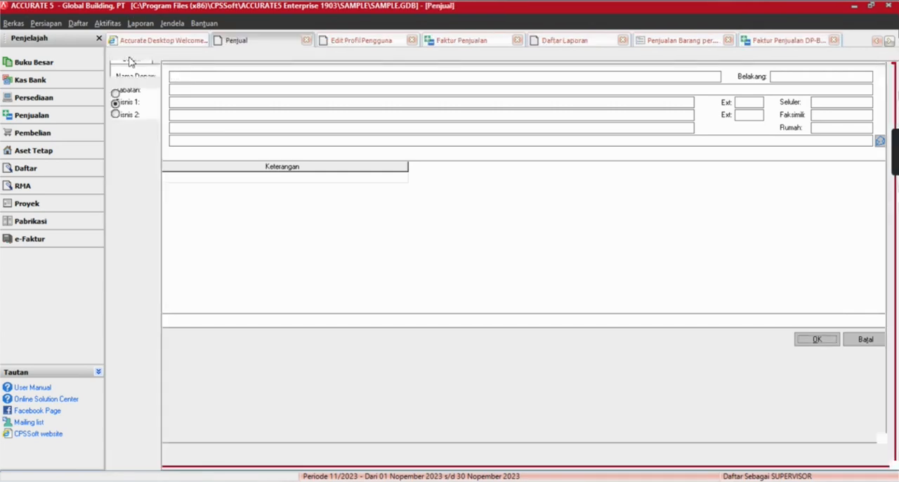
# Create and save a sales invoice for Cyber Furniture with one AC Changhong CS-C09P3, assigned to the newly added salesperson.
pyautogui.click(108, 23)
pyautogui.moveTo(146, 63)
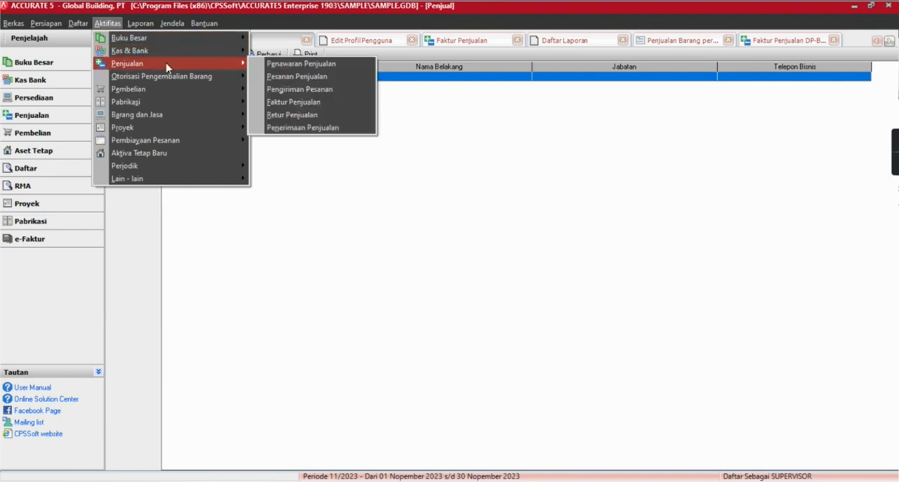
pyautogui.click(304, 100)
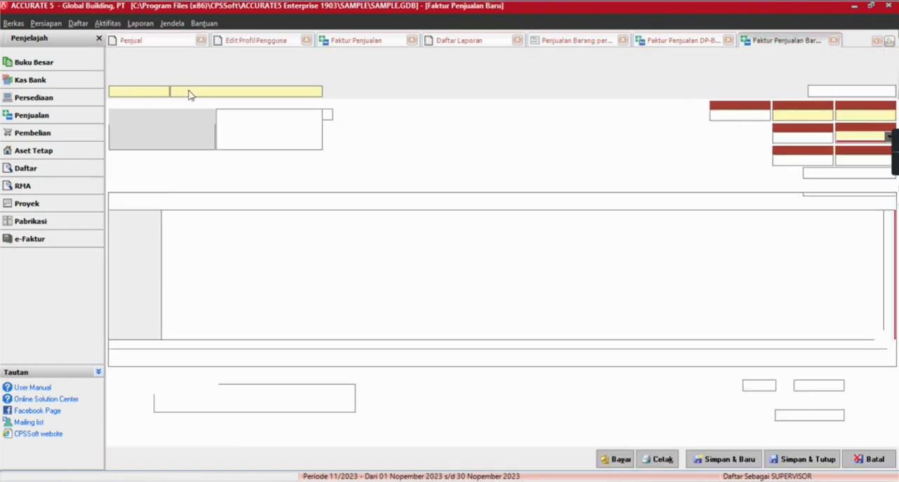
pyautogui.click(193, 135)
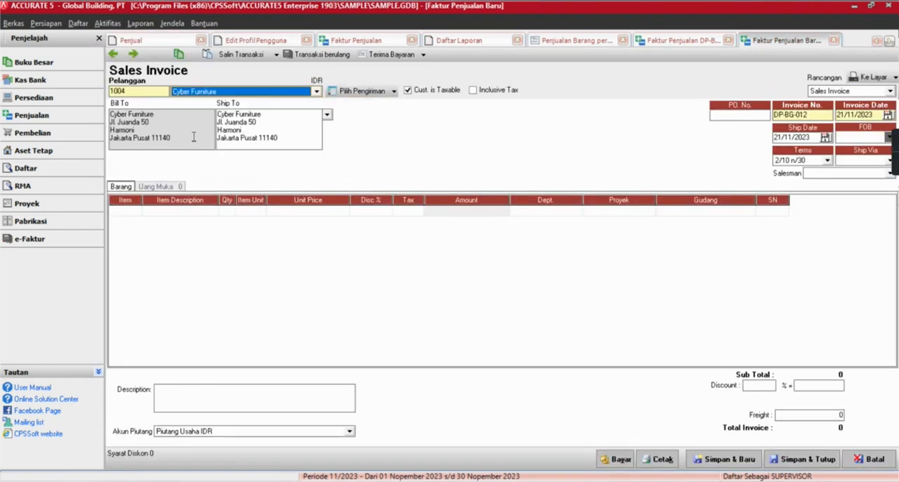
pyautogui.doubleClick(124, 212)
pyautogui.doubleClick(426, 188)
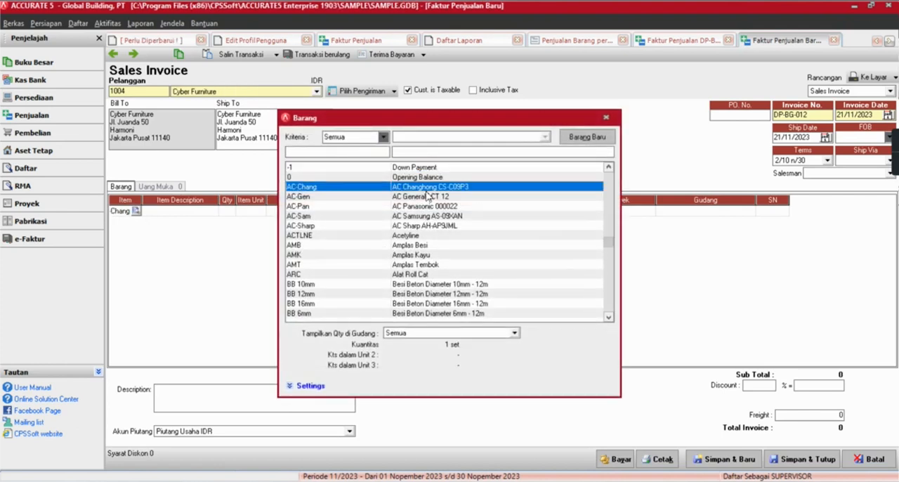
pyautogui.press('Tab')
pyautogui.press('Tab')
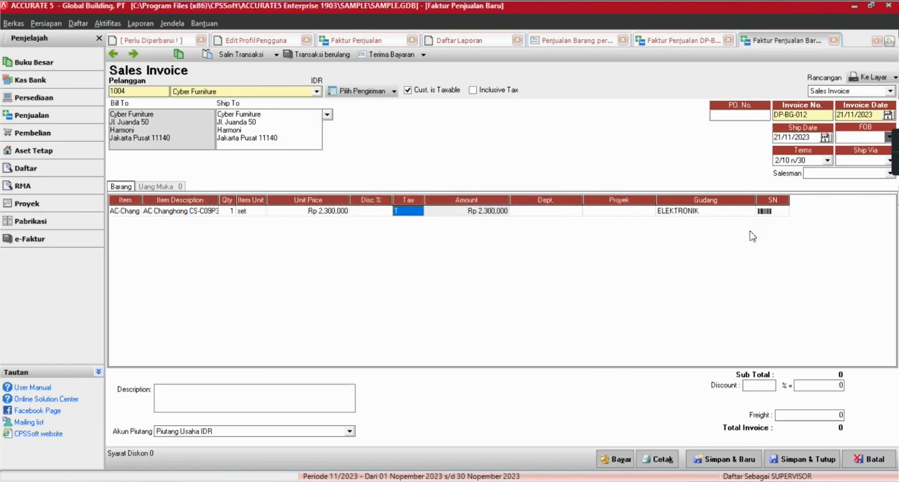
pyautogui.click(806, 174)
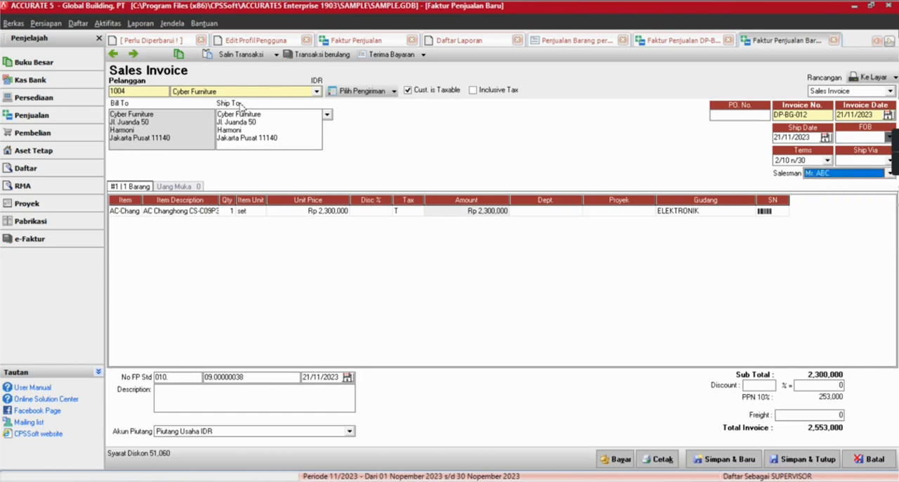
pyautogui.click(824, 465)
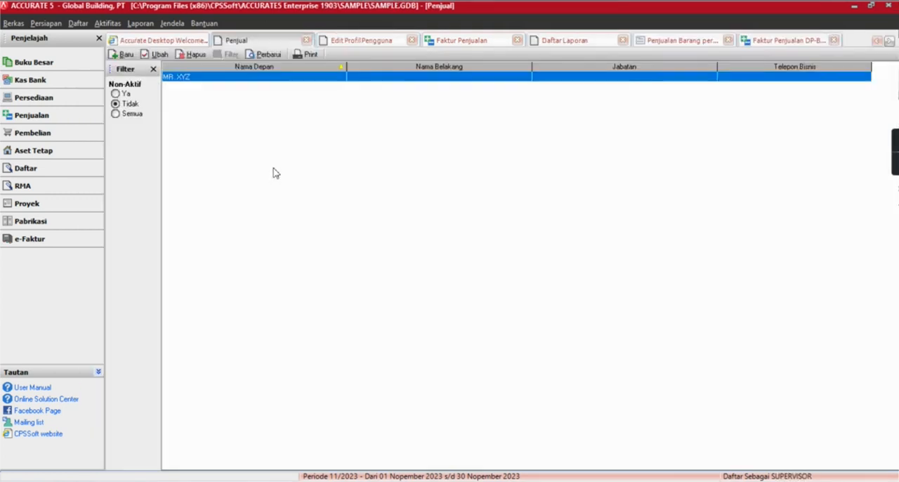
# Refresh the Penjual list and lock the Nama Penjual filter in the Penjualan Barang per Pelanggan report format.
pyautogui.click(264, 54)
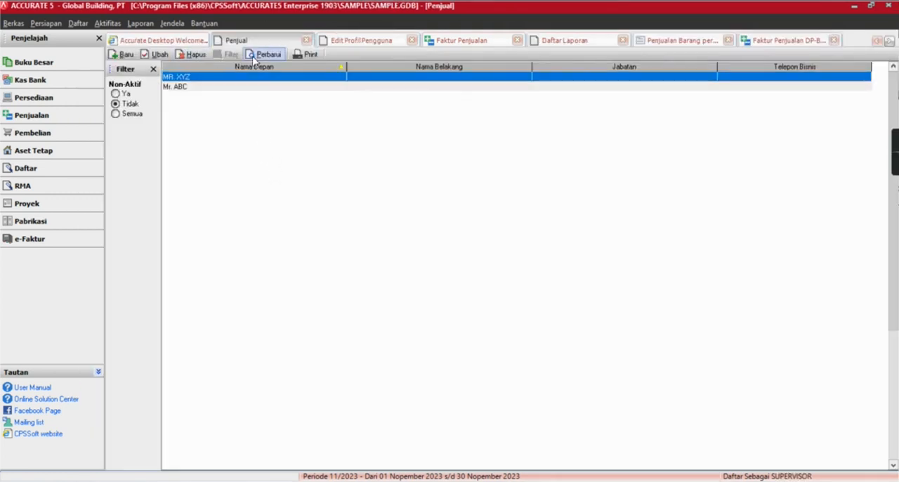
pyautogui.click(666, 43)
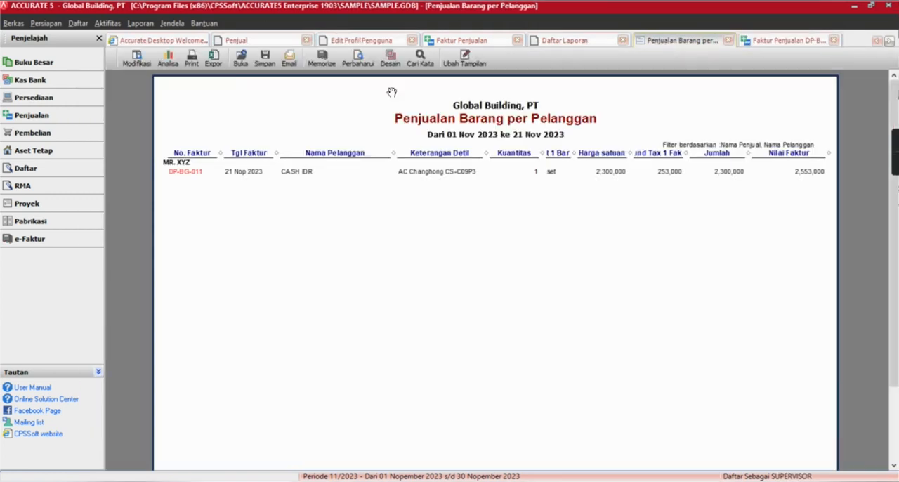
pyautogui.click(132, 61)
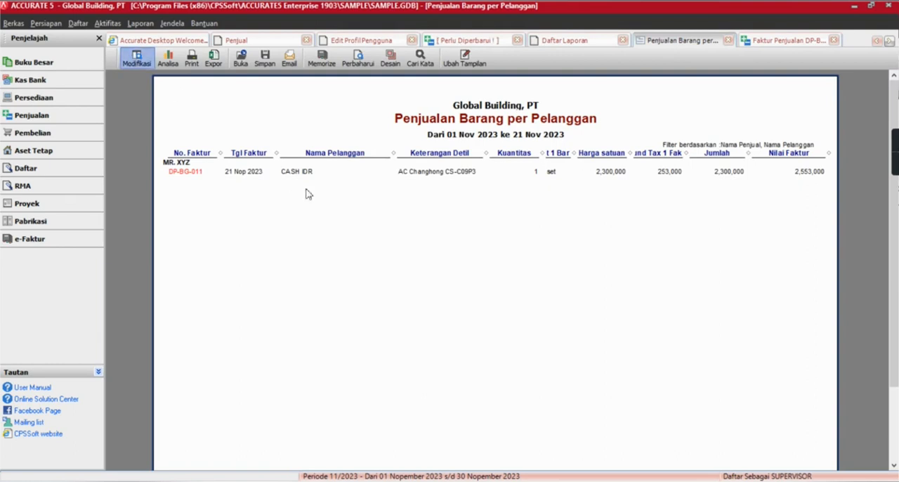
pyautogui.click(363, 128)
pyautogui.click(361, 162)
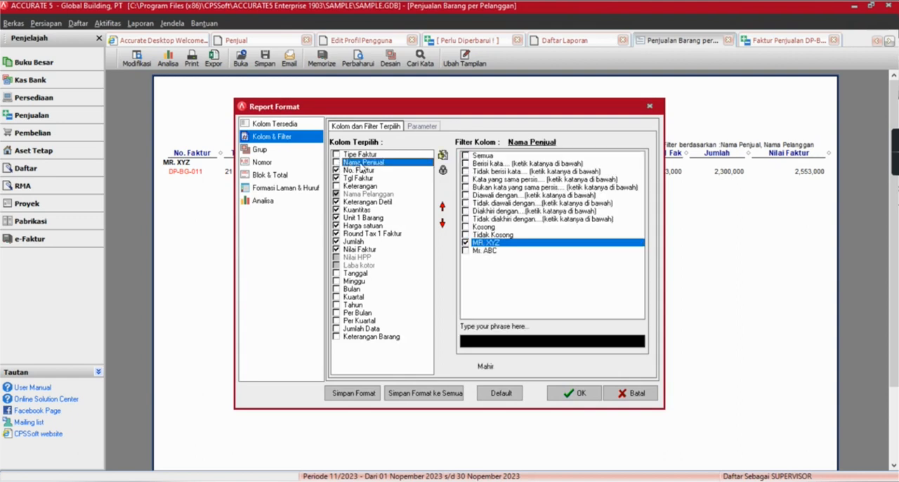
pyautogui.click(443, 171)
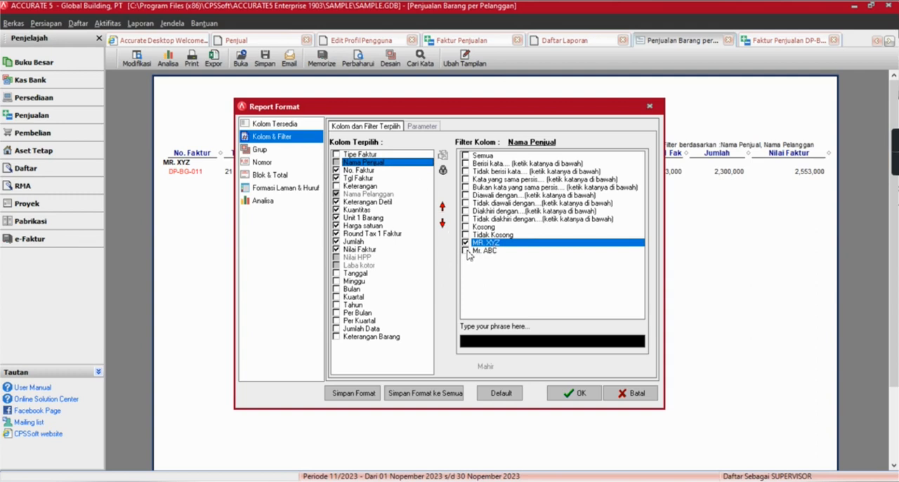
pyautogui.click(577, 395)
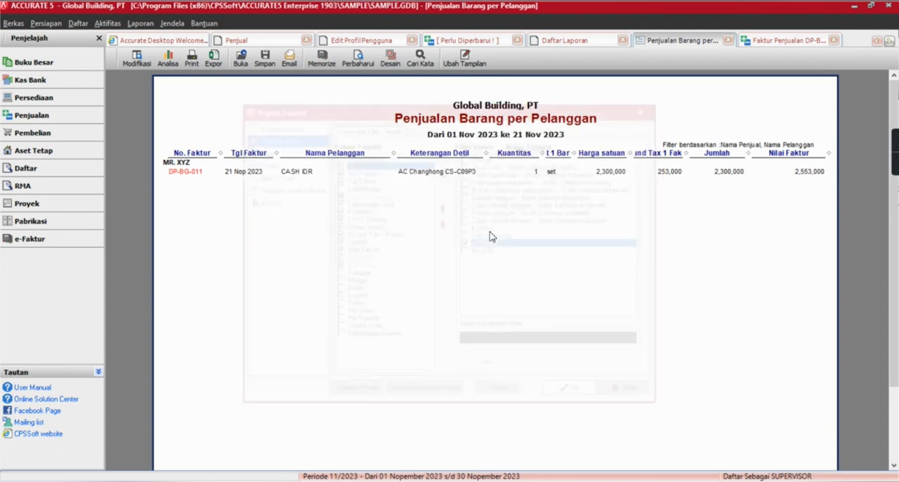
# Memorize the report as LAPORAN SALES 1, replacing the existing saved report.
pyautogui.click(321, 59)
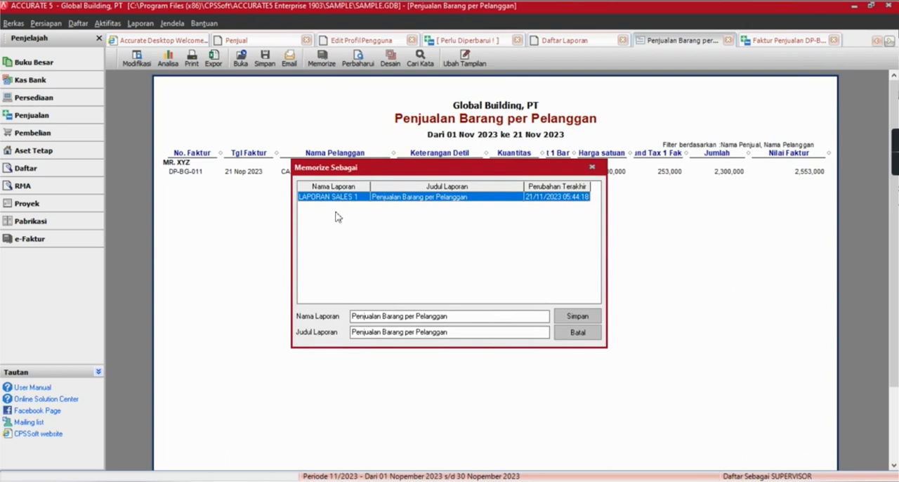
pyautogui.doubleClick(340, 200)
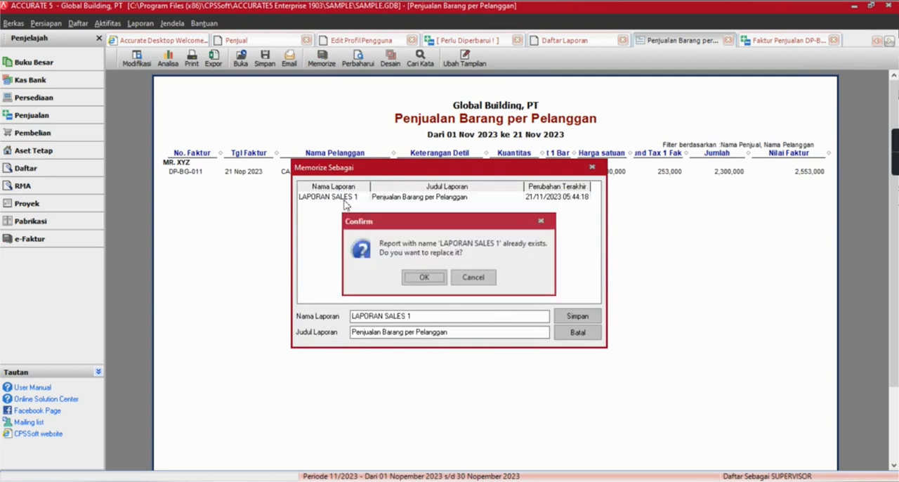
pyautogui.click(424, 278)
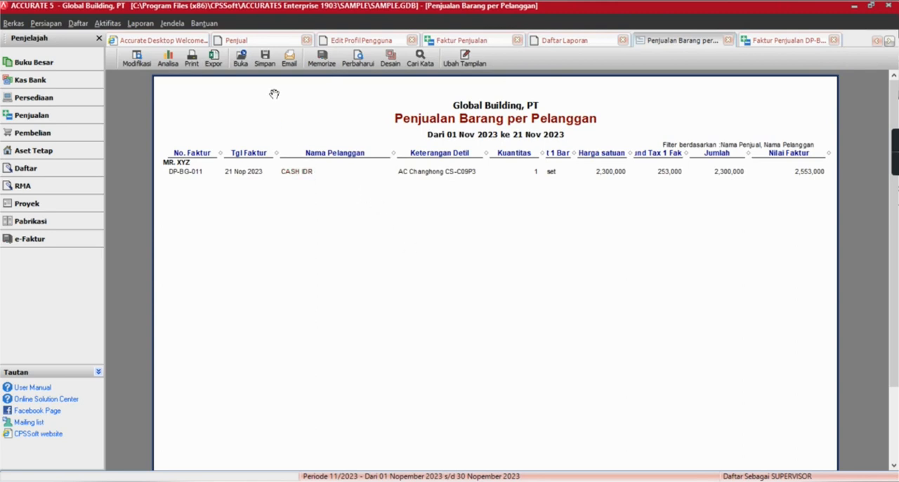
# Check the saved reports permitted for SALES1 and the memorized report list without making changes.
pyautogui.click(361, 40)
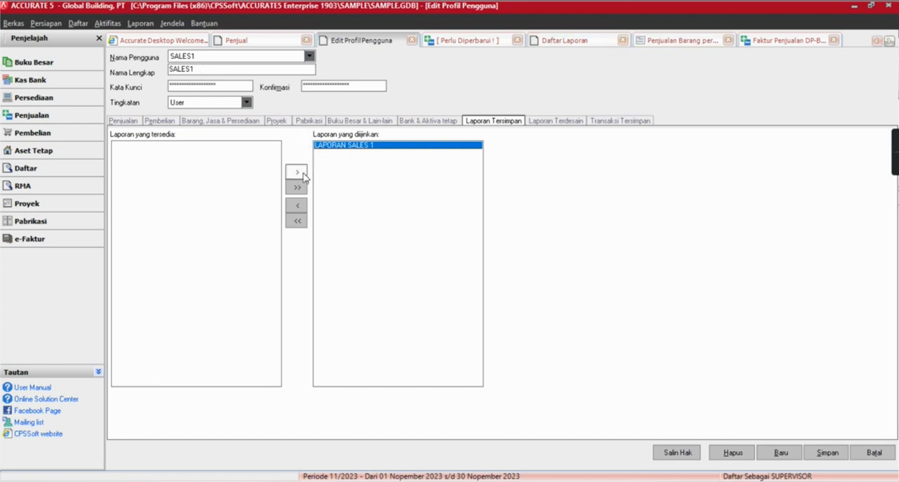
pyautogui.click(678, 44)
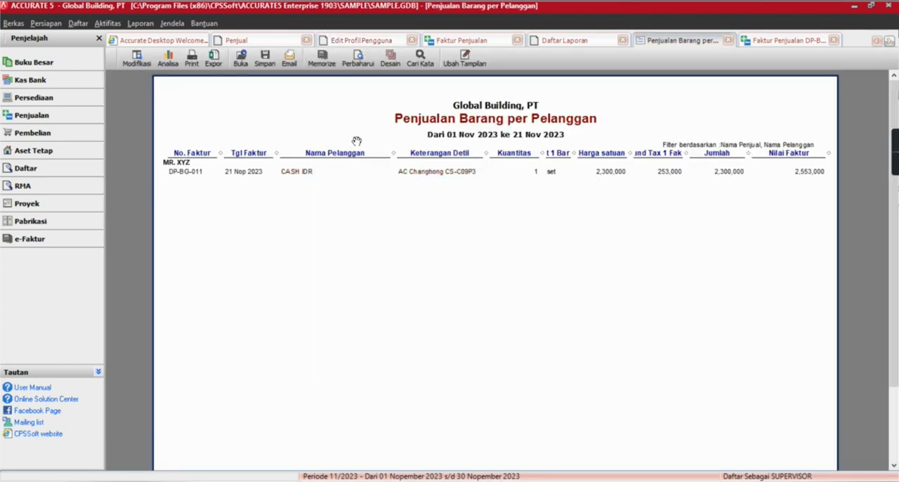
pyautogui.click(321, 59)
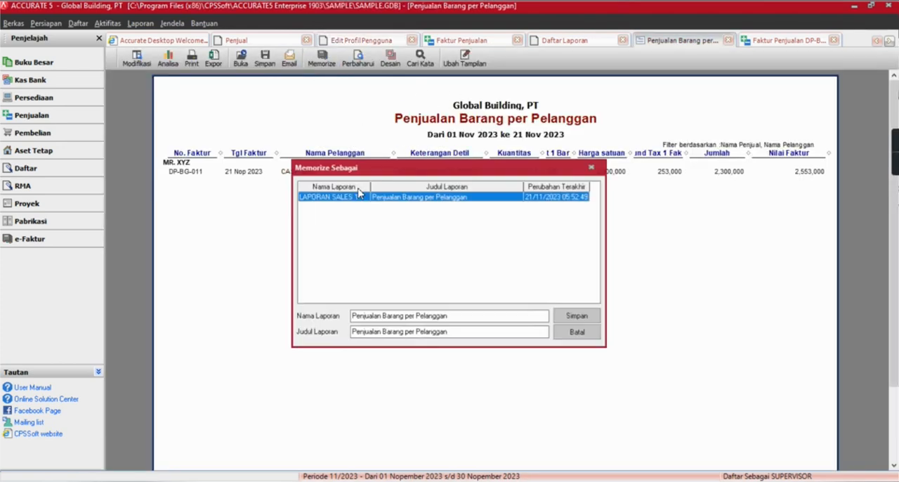
pyautogui.click(591, 169)
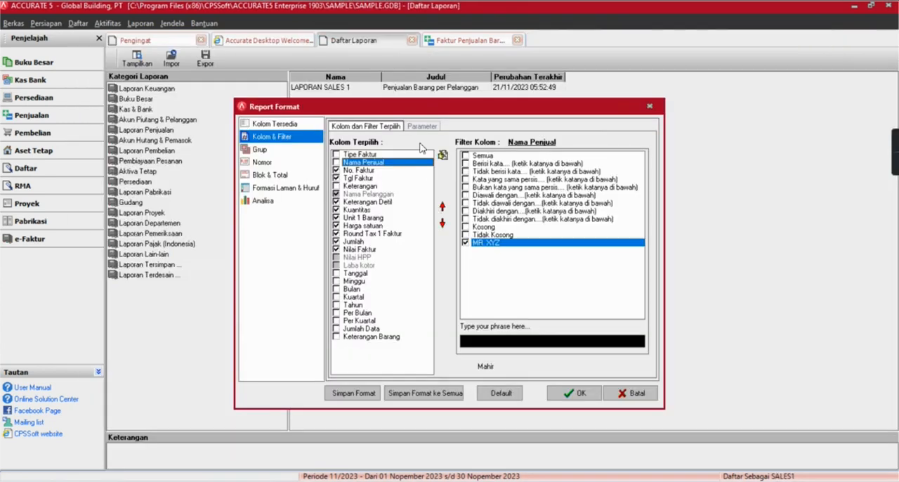
# In the SALES1 session, reopen LAPORAN SALES 1, examine its locked Nama Penjual filter, and run the report.
pyautogui.click(650, 107)
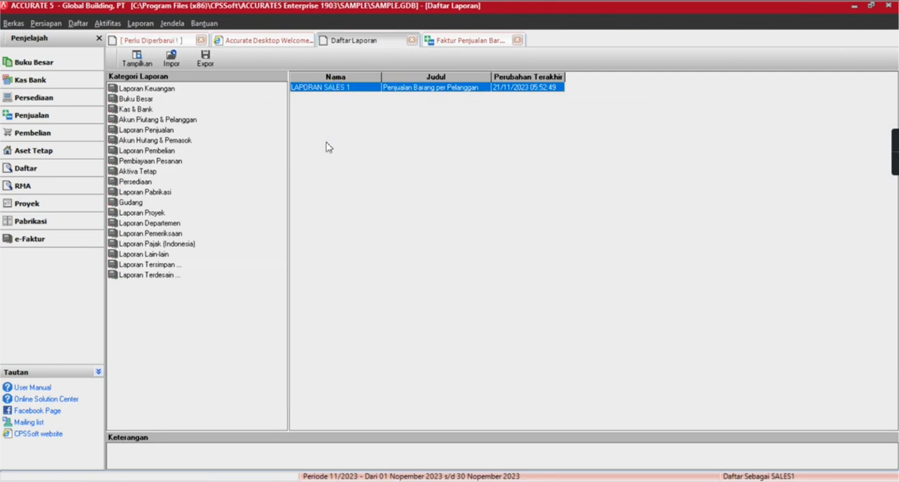
pyautogui.click(354, 128)
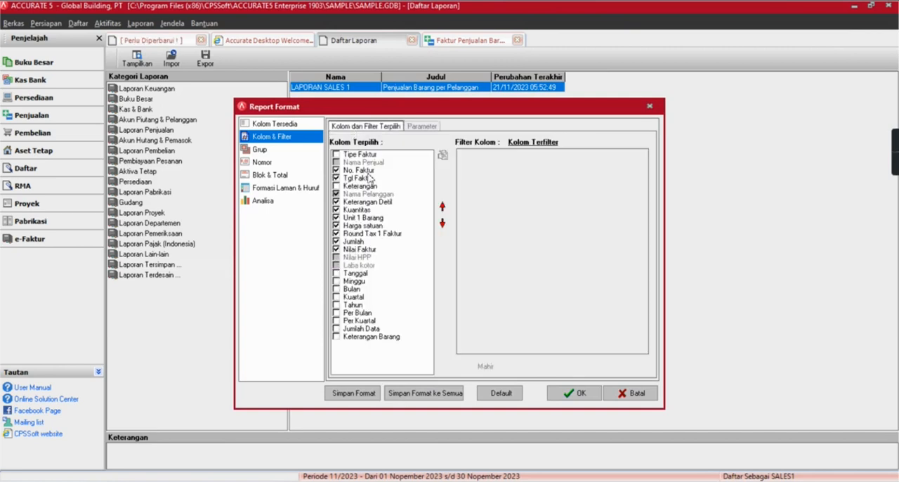
pyautogui.click(367, 162)
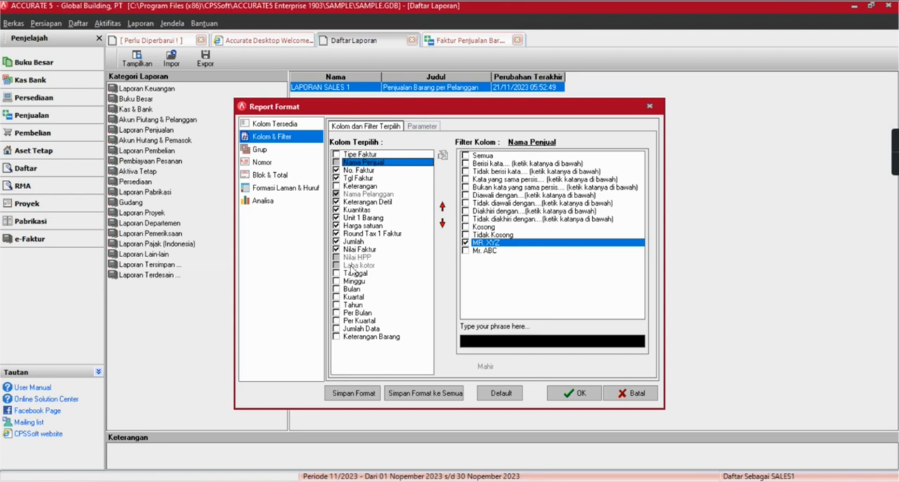
pyautogui.click(587, 395)
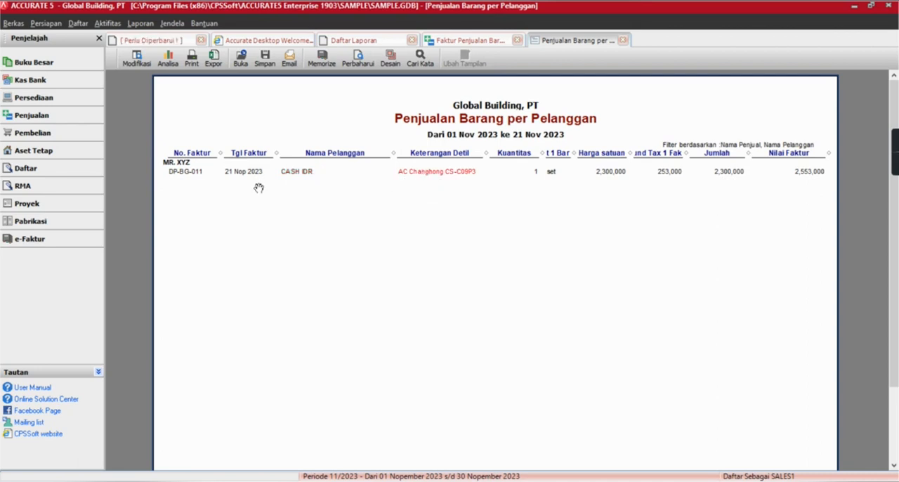
pyautogui.click(355, 64)
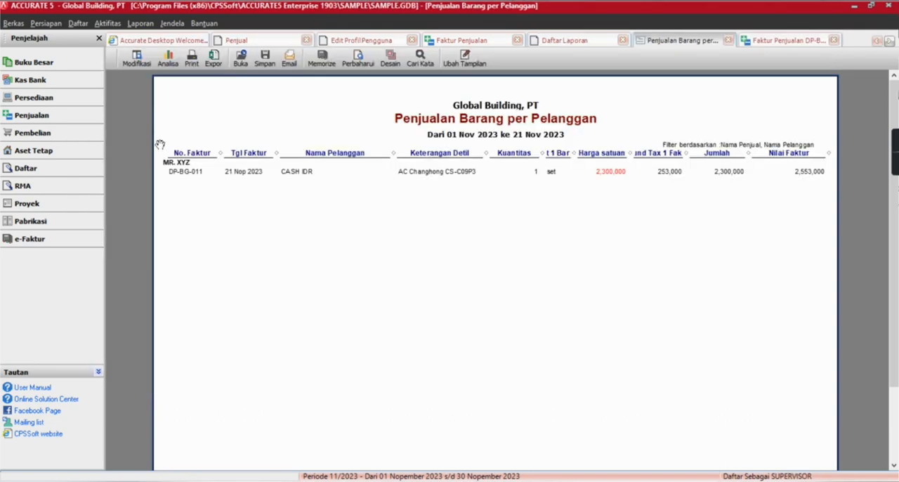
# In the SUPERVISOR session's report format, show the Nama Penjual column and add the second salesperson to its filter.
pyautogui.click(137, 61)
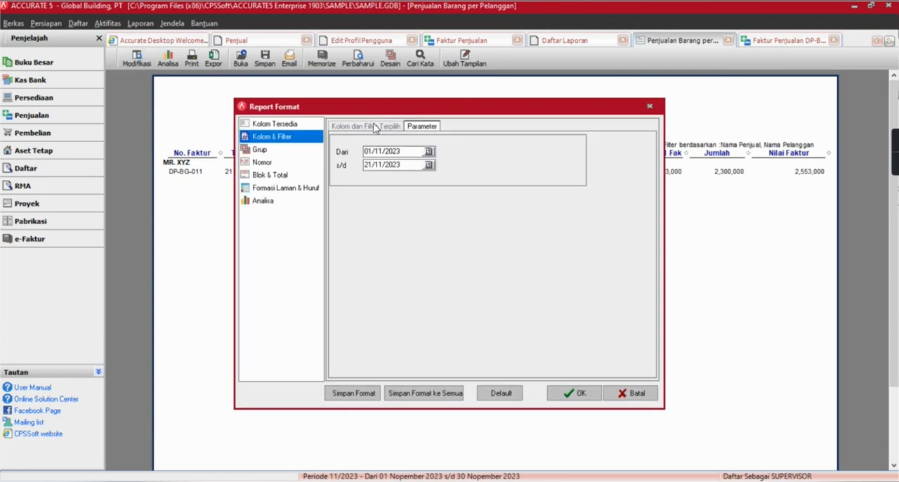
pyautogui.click(355, 162)
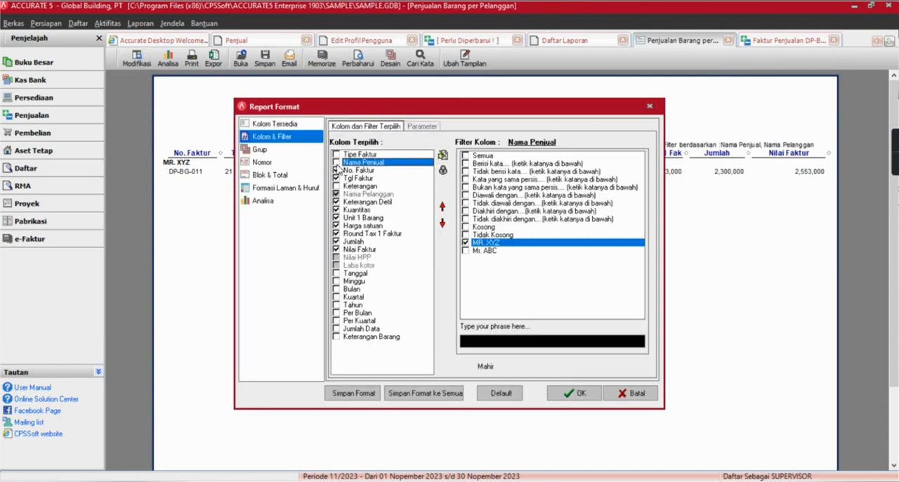
pyautogui.click(336, 163)
pyautogui.click(464, 250)
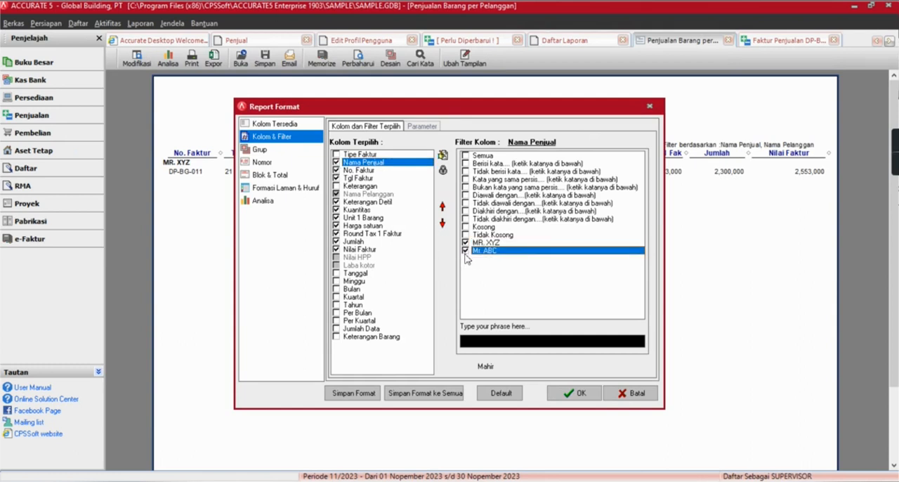
# Add Cyber Furniture to the Nama Pelanggan filter and apply the format with the Nama Pelanggan and Nama Penjual filters locked.
pyautogui.click(346, 195)
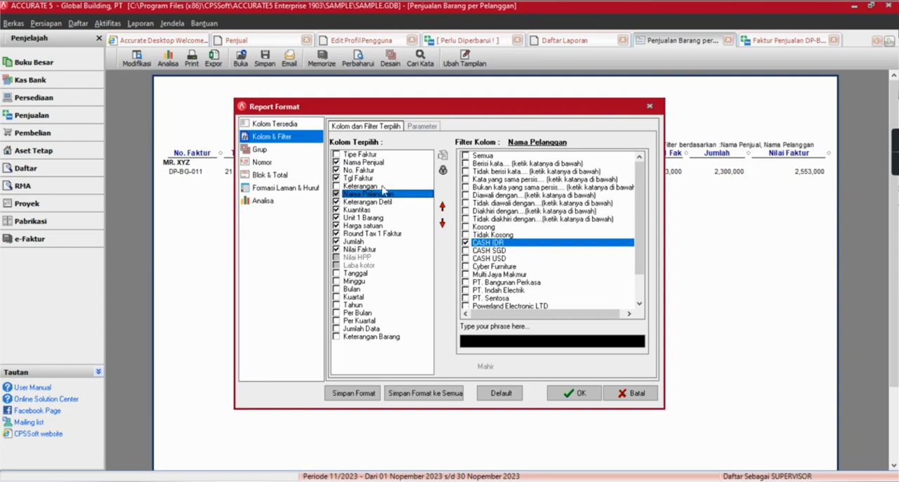
pyautogui.click(465, 267)
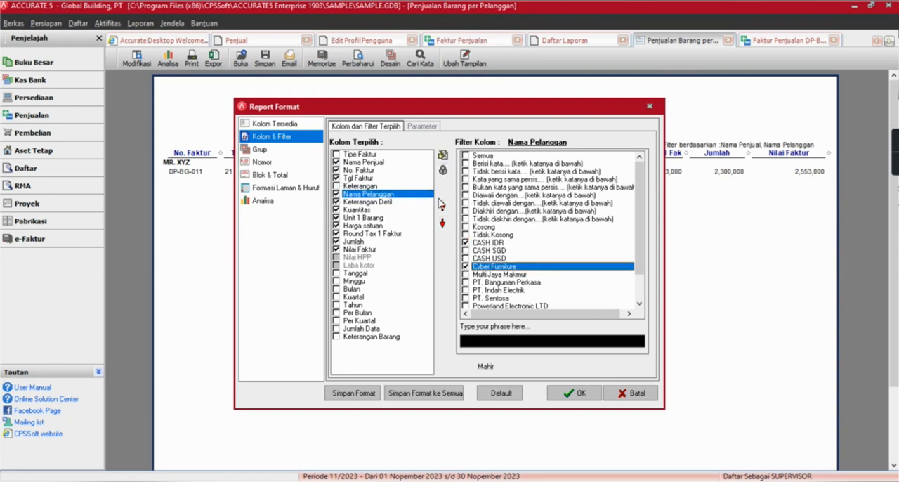
pyautogui.click(442, 170)
pyautogui.click(390, 163)
pyautogui.click(443, 170)
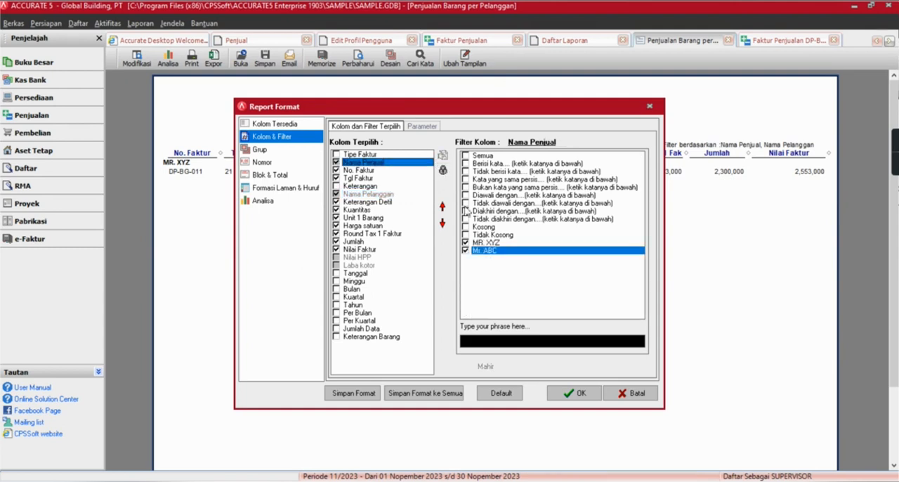
pyautogui.click(570, 393)
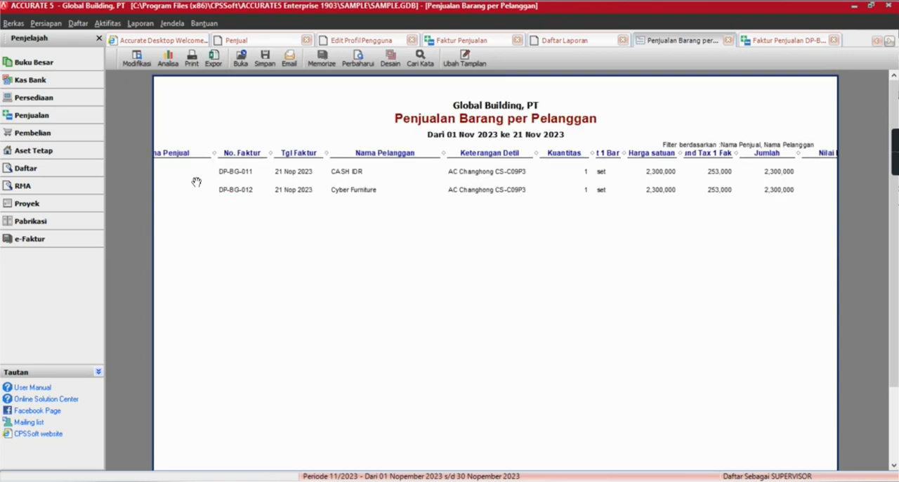
# Remove the Nama Penjual column from the report display and lock its filter again.
pyautogui.click(138, 63)
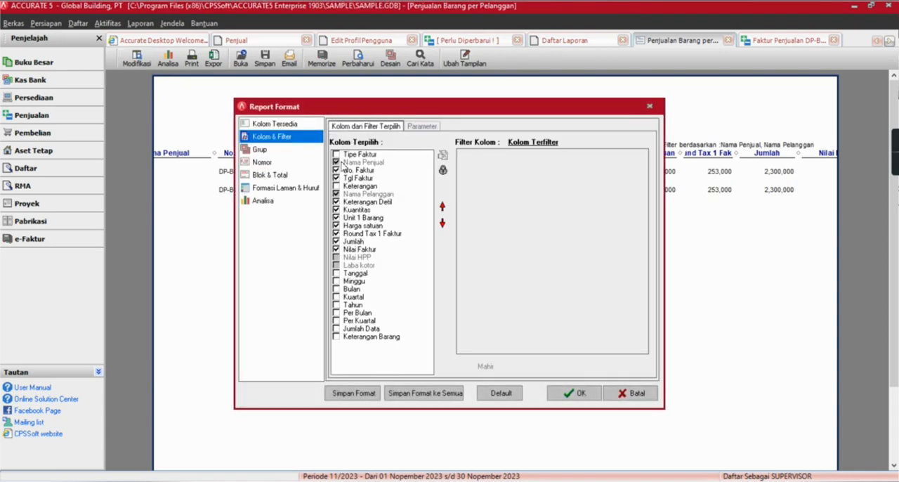
pyautogui.click(342, 162)
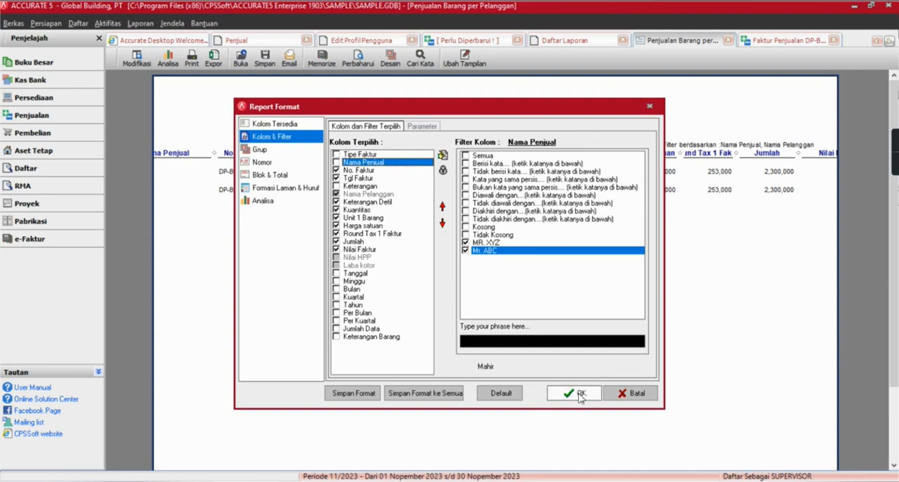
pyautogui.click(443, 171)
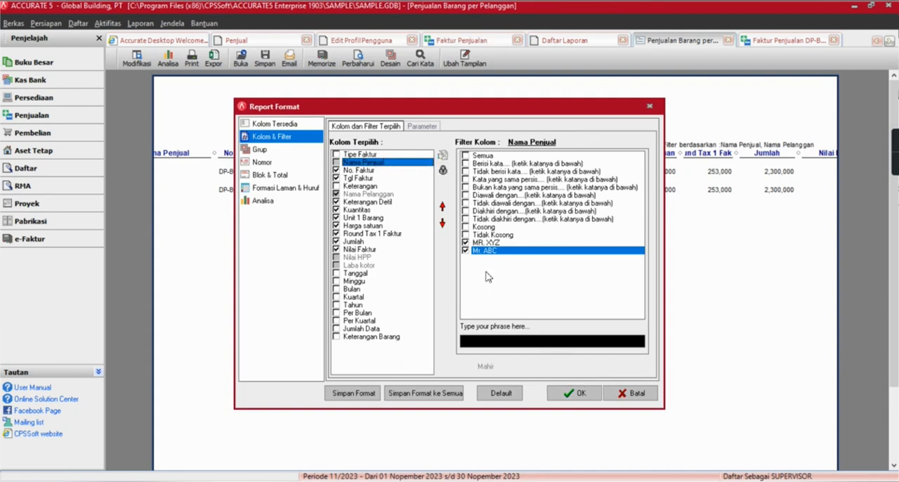
pyautogui.click(572, 393)
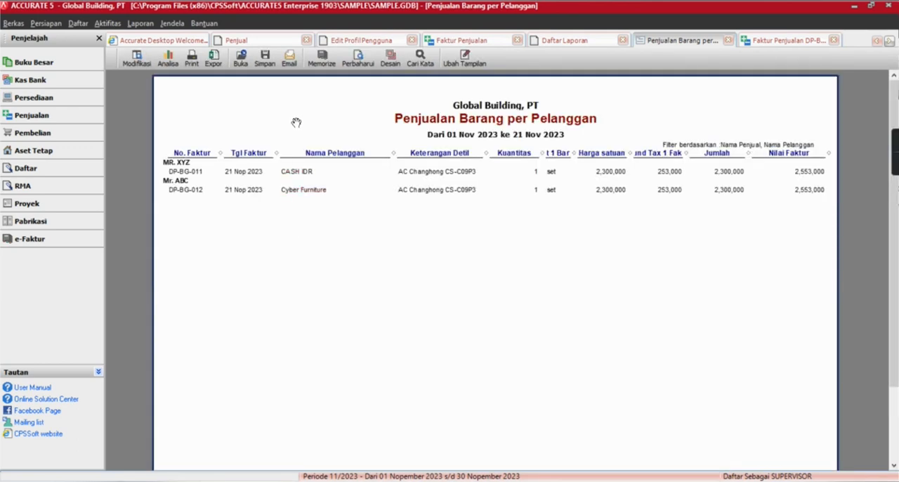
# Memorize the two-salesperson report as LAPORAN SALES 1, replacing the existing saved report.
pyautogui.click(321, 57)
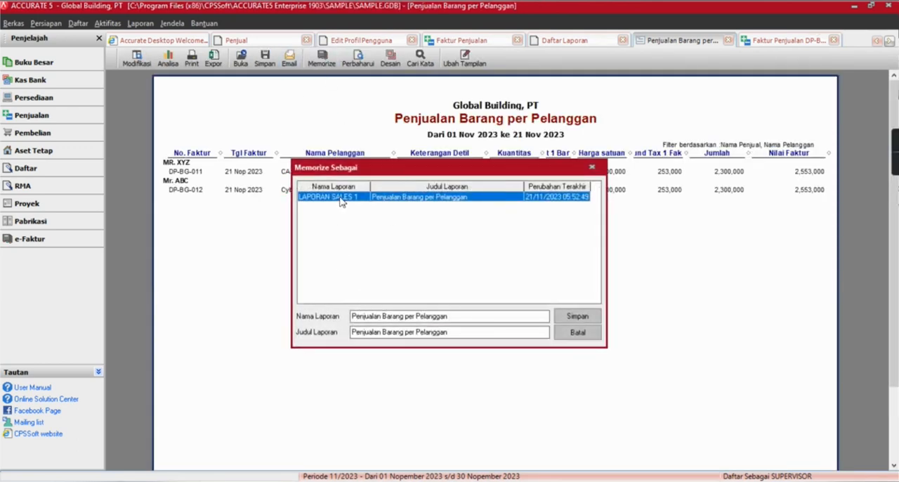
pyautogui.doubleClick(338, 197)
pyautogui.click(423, 279)
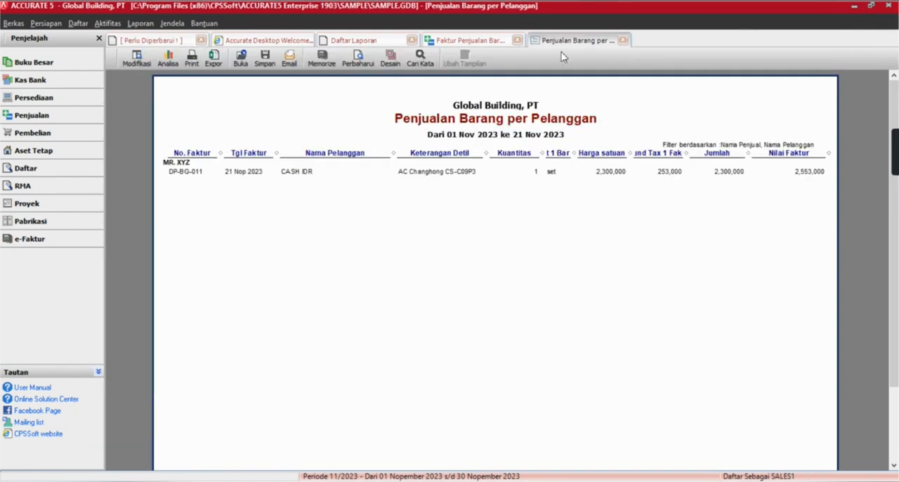
# In the SALES1 session, close the old report, reopen LAPORAN SALES 1, check its Nama Penjual filter, and run it.
pyautogui.click(623, 41)
pyautogui.doubleClick(338, 90)
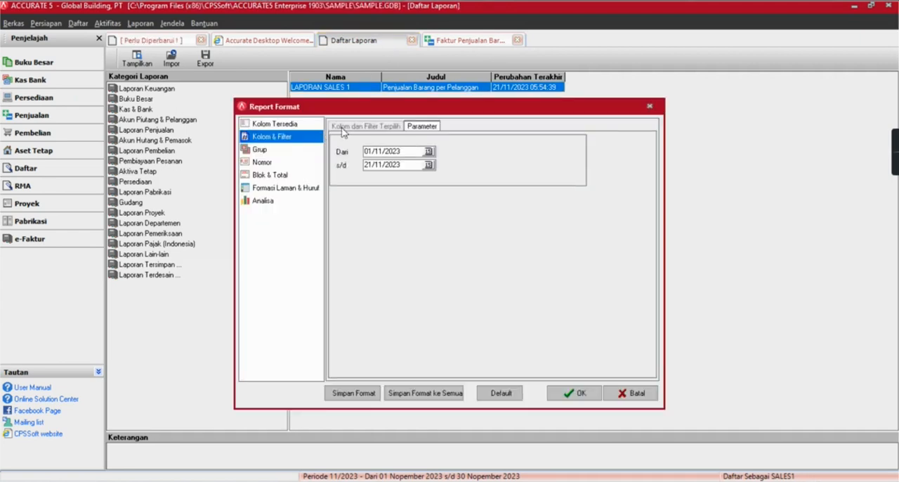
pyautogui.click(361, 162)
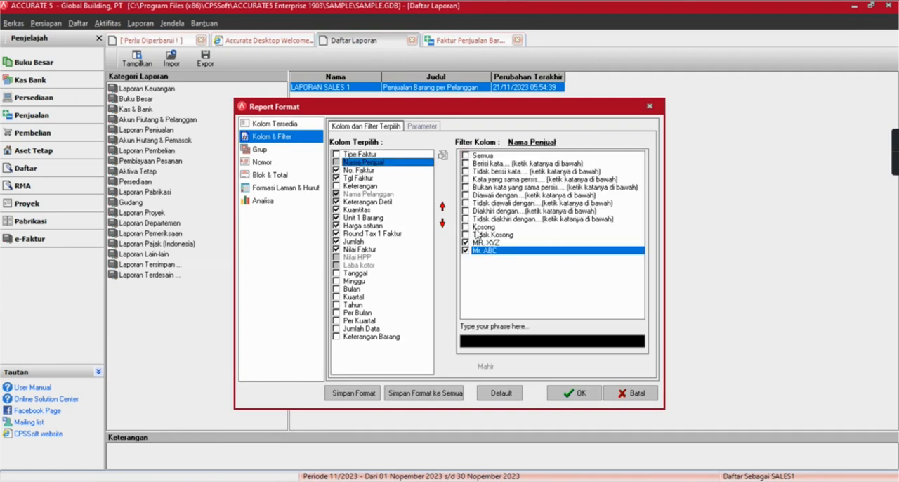
pyautogui.click(570, 393)
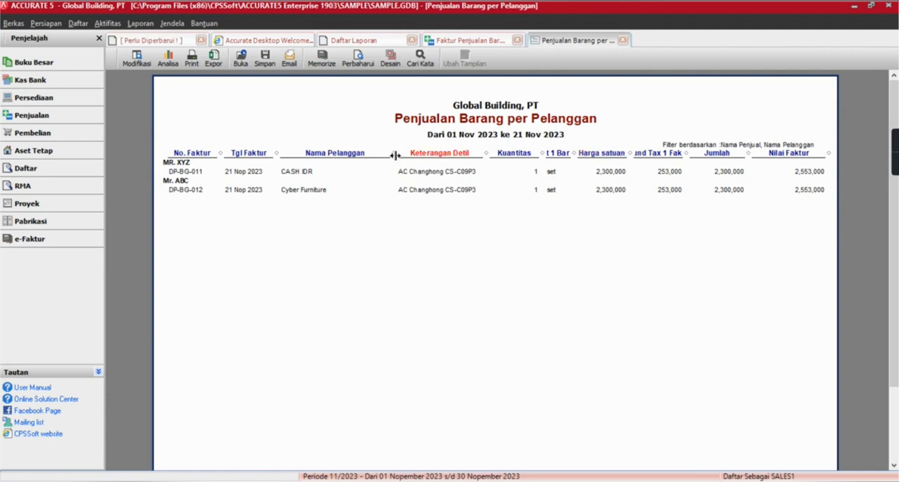
pyautogui.click(360, 42)
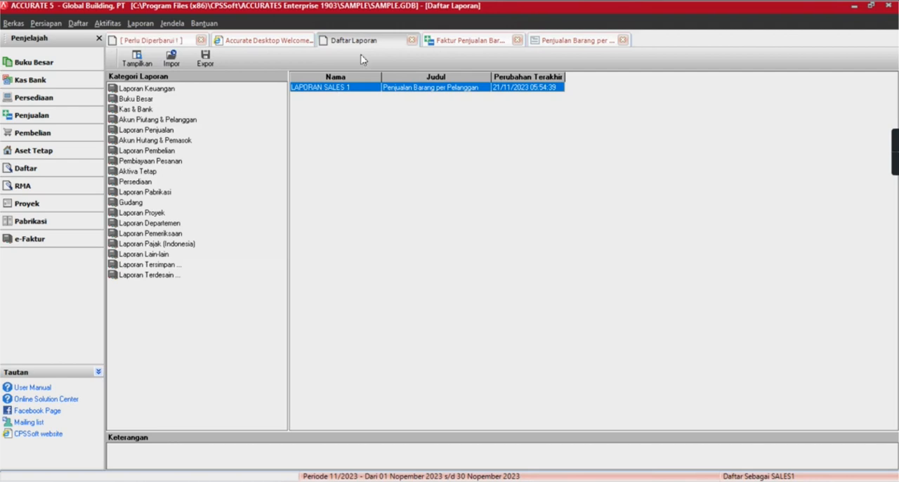
pyautogui.click(588, 43)
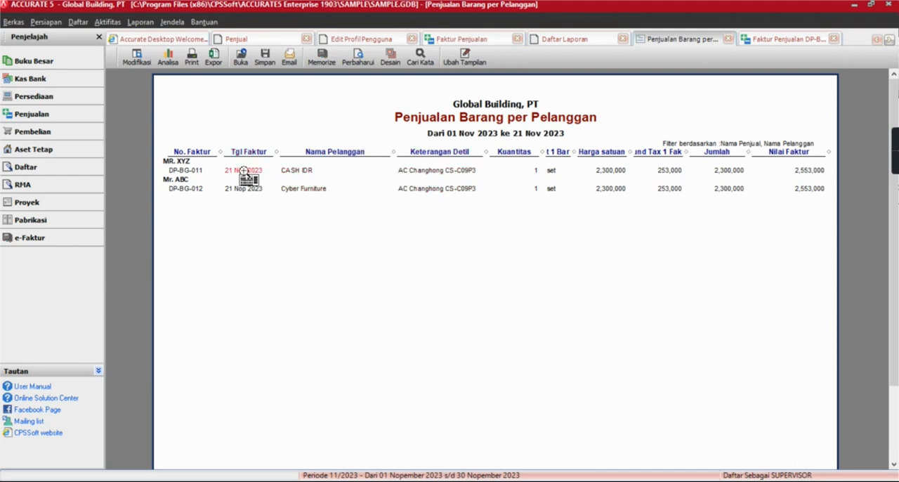
# In the SUPERVISOR session, add the Kolom Hitungan 1 calculated column to the Penjualan Barang per Pelanggan report format.
pyautogui.click(131, 58)
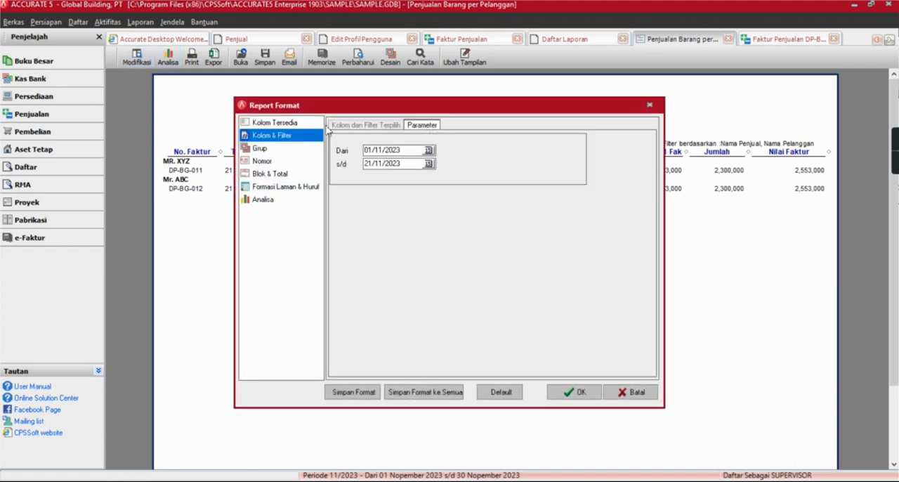
pyautogui.click(344, 125)
pyautogui.click(275, 123)
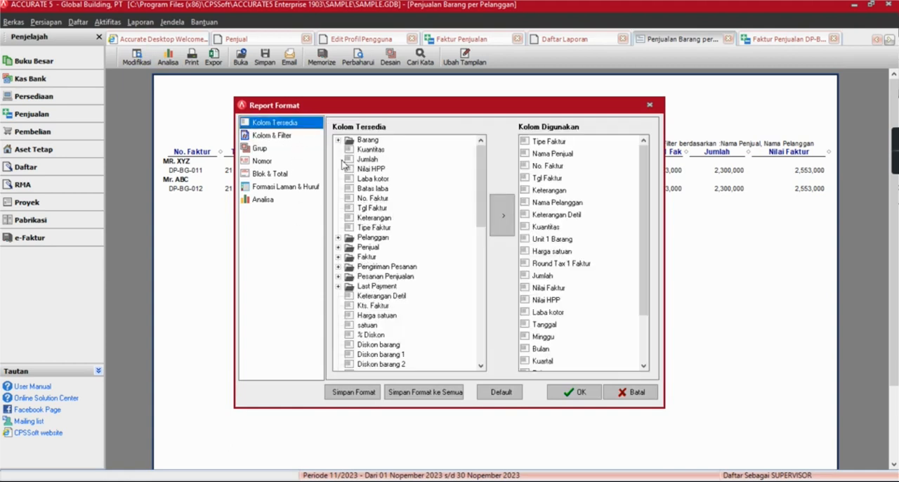
pyautogui.scroll(-5, 367, 349)
pyautogui.scroll(-2, 367, 349)
pyautogui.click(368, 268)
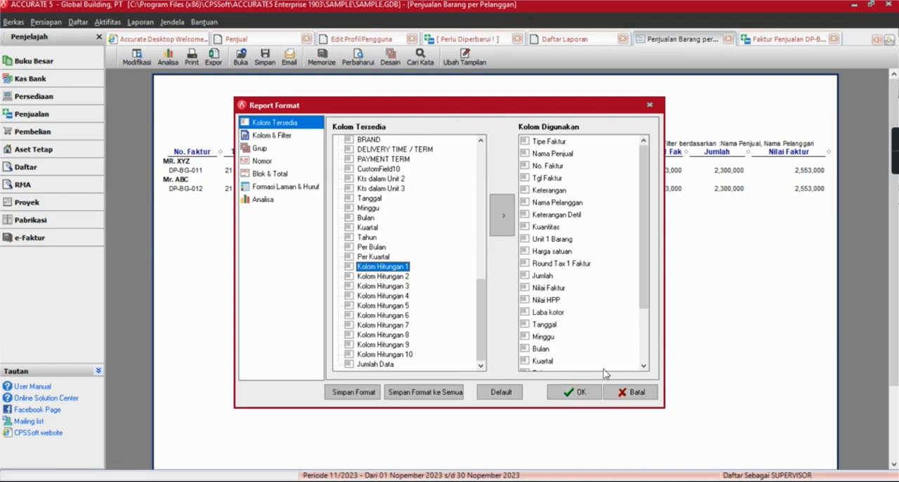
pyautogui.click(272, 135)
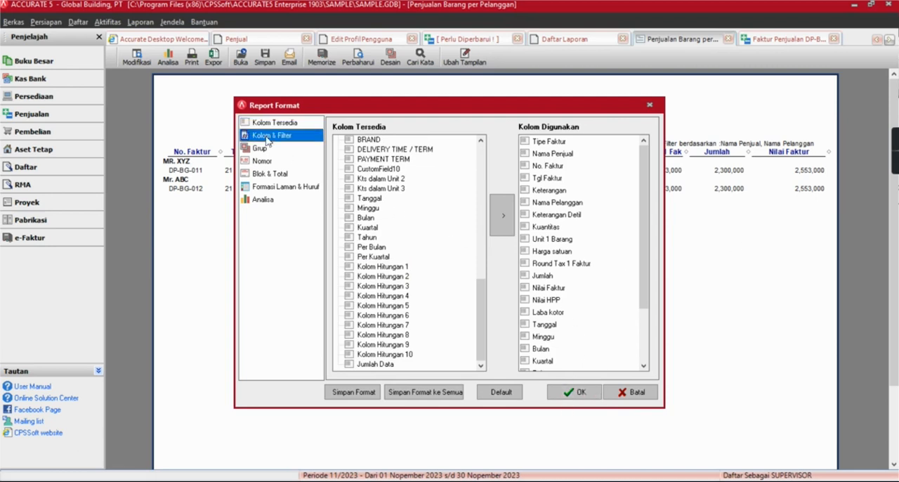
pyautogui.click(362, 343)
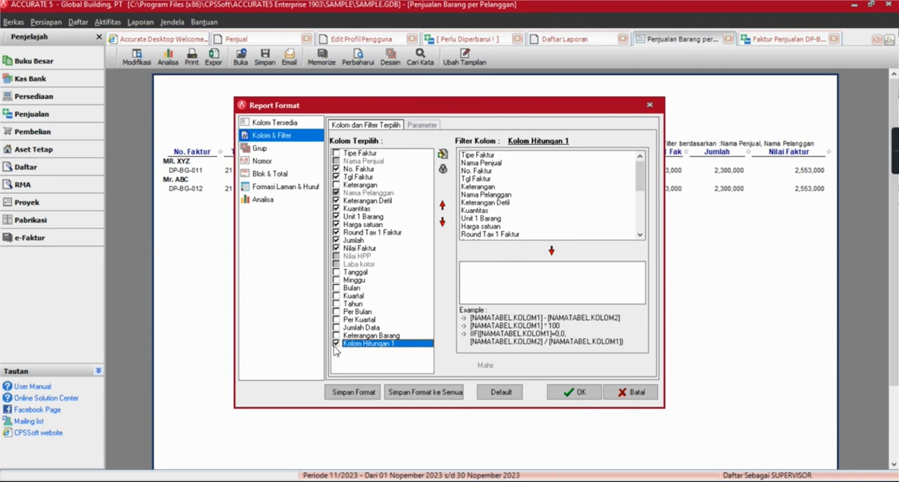
# Define Kolom Hitungan 1 as the Jumlah column times 0.02, [GET_SALESITEMPERINVOICE.SALESAMOUNT]*0.02, and apply the format.
pyautogui.click(519, 225)
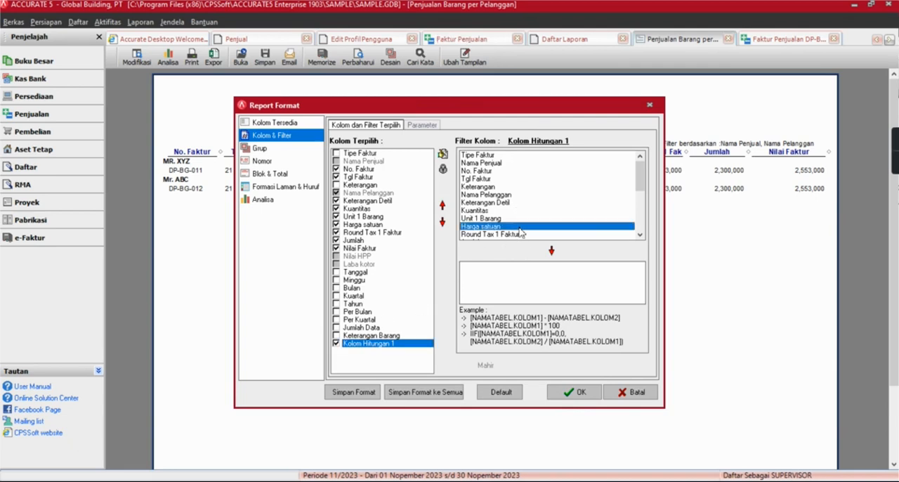
pyautogui.scroll(-2, 519, 232)
pyautogui.scroll(-2, 519, 232)
pyautogui.click(492, 171)
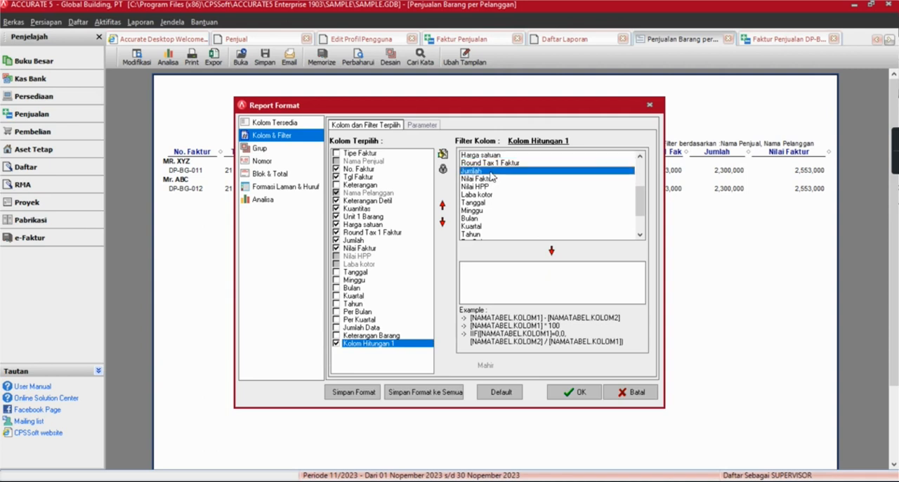
pyautogui.doubleClick(492, 175)
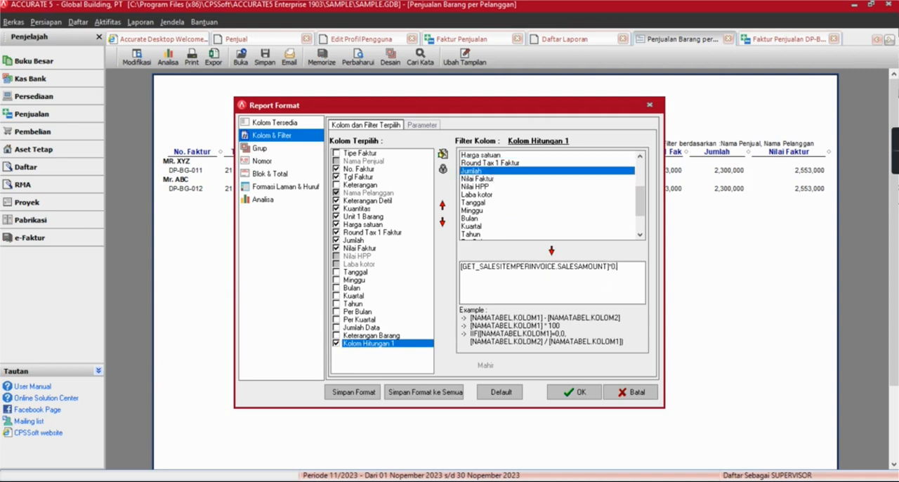
pyautogui.click(581, 393)
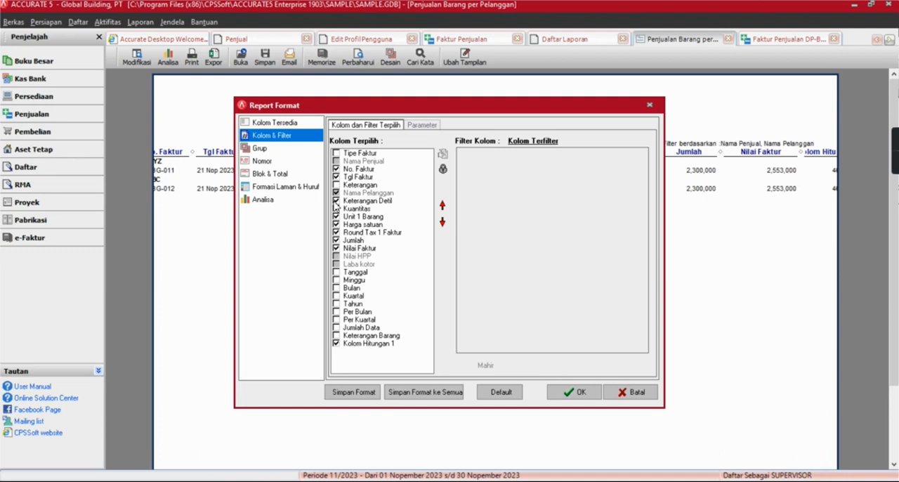
# Hide the Unit 1 Barang, Round Tax 1 Faktur and Nilai Faktur columns from the report.
pyautogui.click(337, 218)
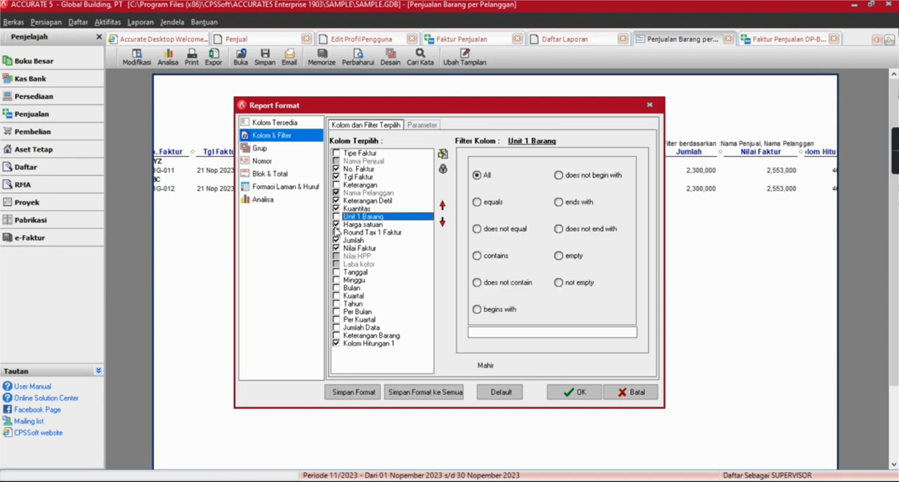
pyautogui.click(337, 232)
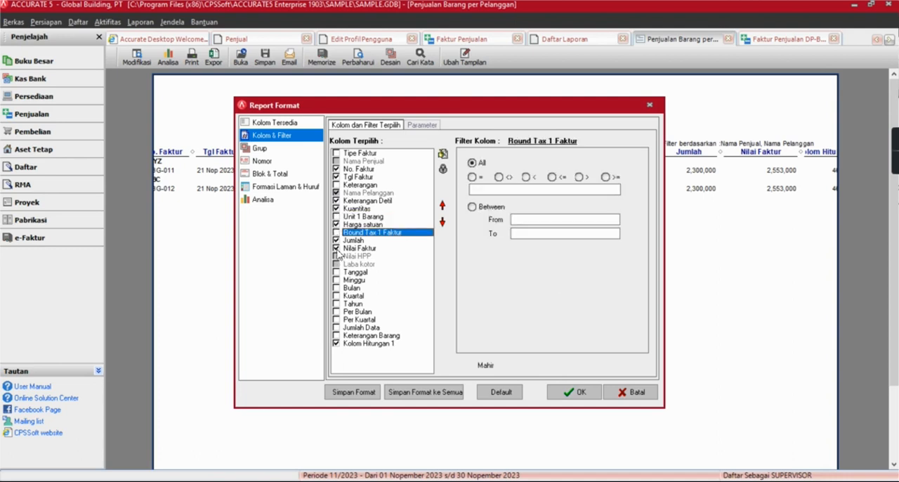
pyautogui.click(336, 249)
pyautogui.click(581, 393)
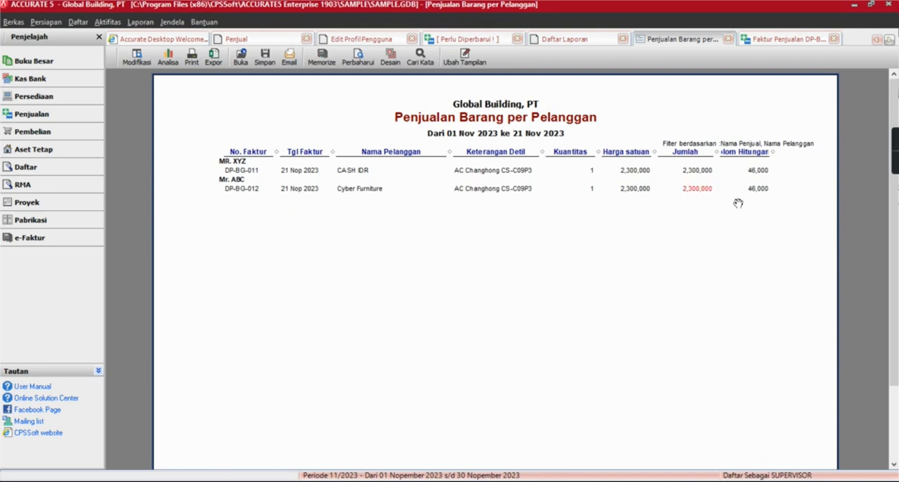
# Memorize the report with the calculated column over the existing LAPORAN SALES 1.
pyautogui.click(315, 62)
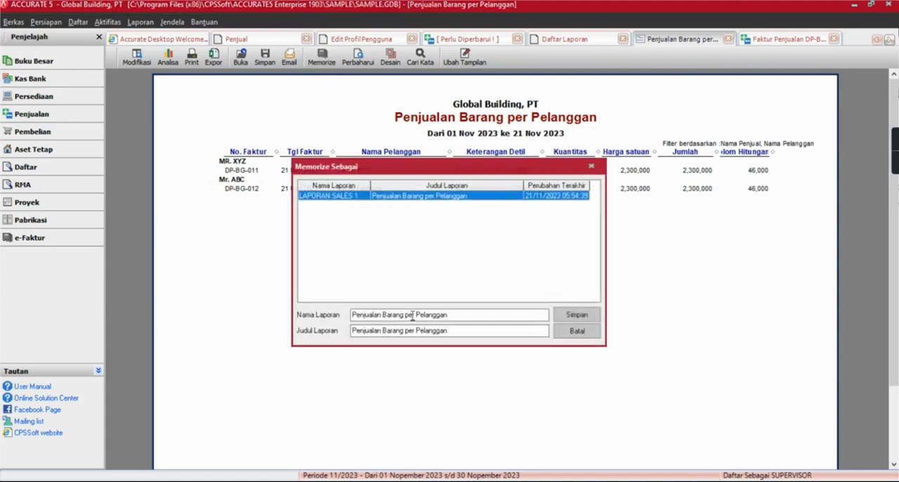
pyautogui.doubleClick(338, 196)
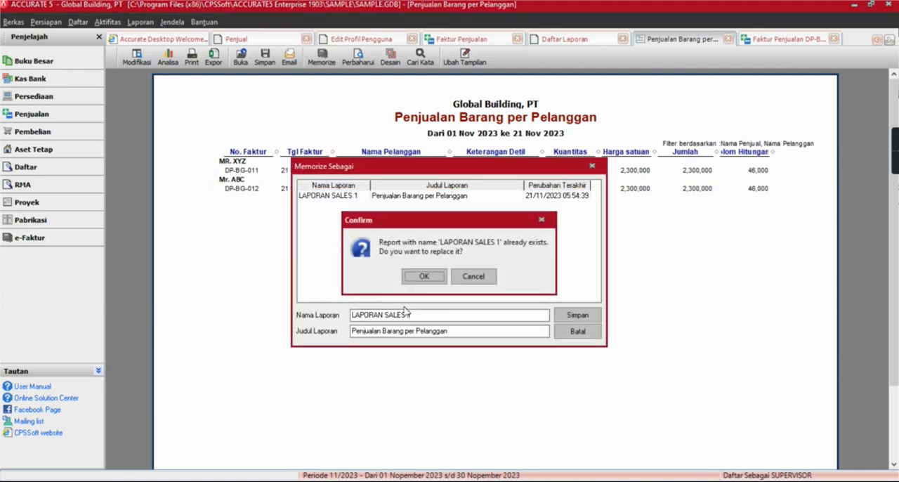
pyautogui.click(422, 276)
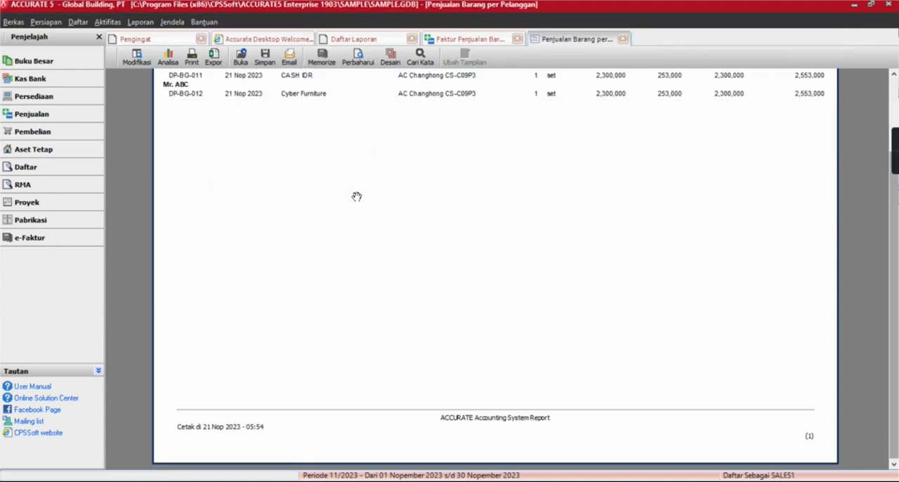
# In the SALES1 session, close the outdated report and run the updated LAPORAN SALES 1.
pyautogui.click(622, 39)
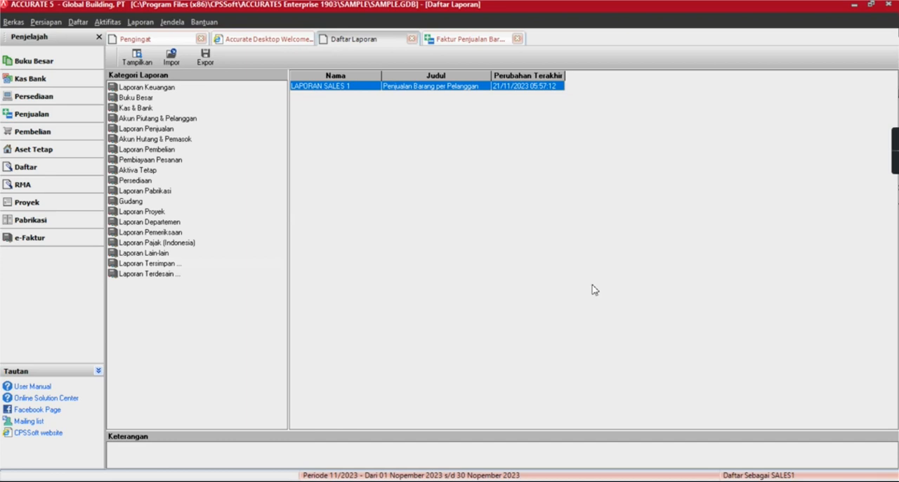
pyautogui.click(572, 393)
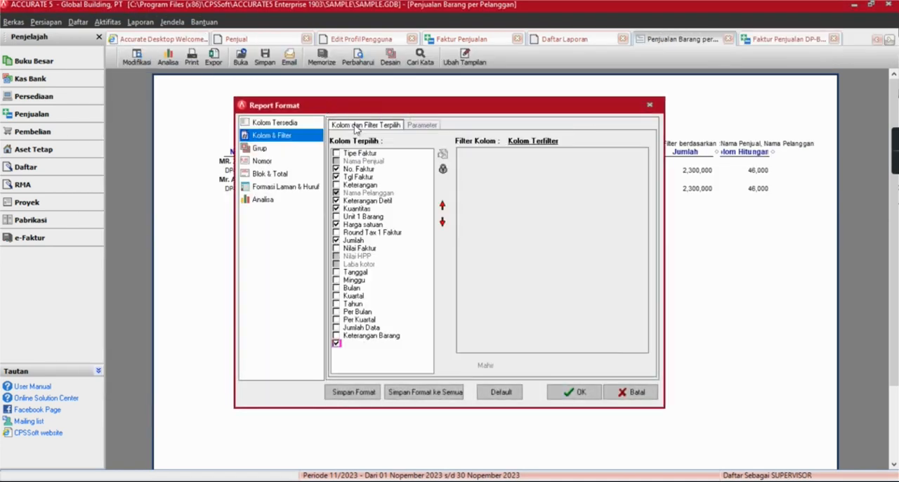
# Review the Kolom Hitungan 1 formula in the SUPERVISOR session's report format and leave it without changes.
pyautogui.click(388, 344)
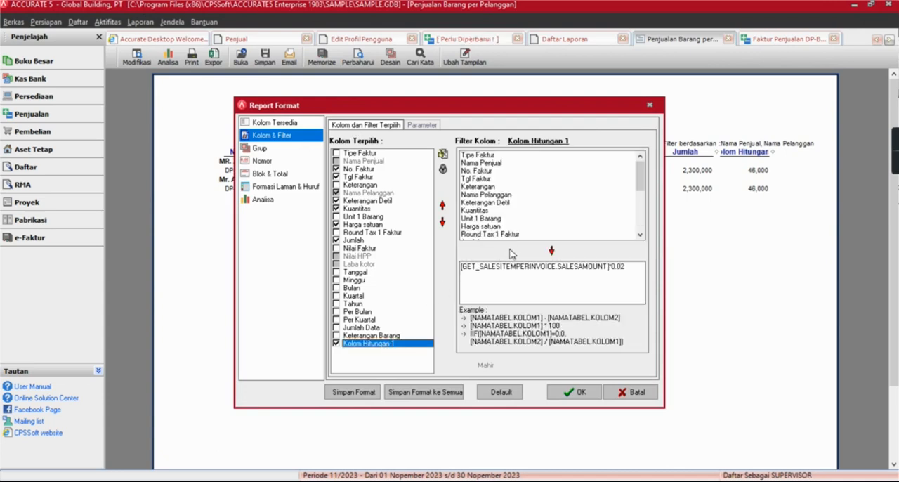
pyautogui.click(649, 106)
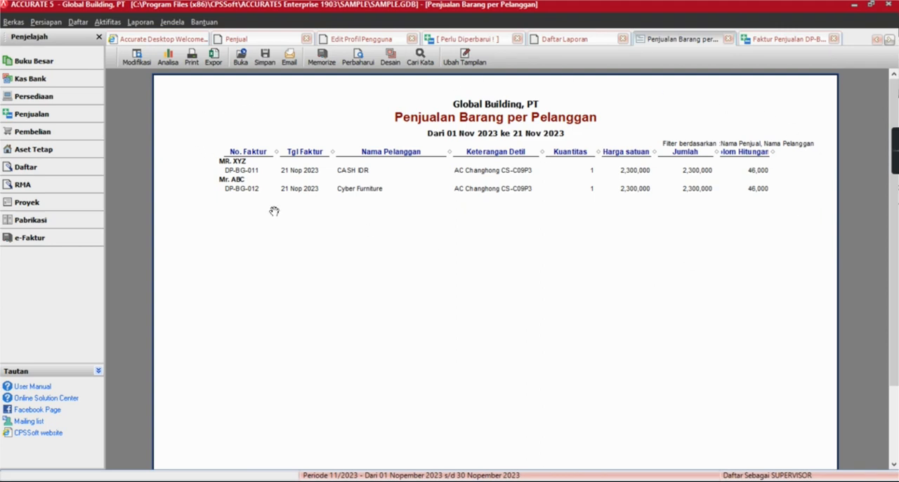
pyautogui.moveTo(892, 157)
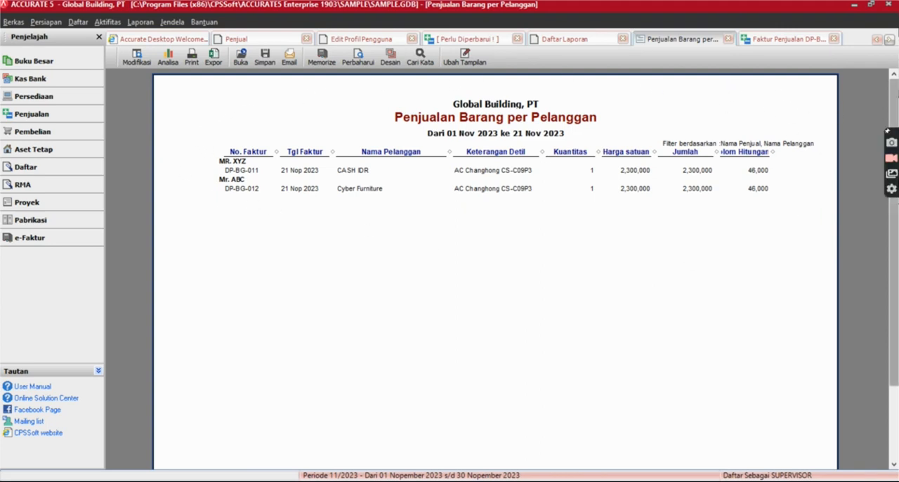